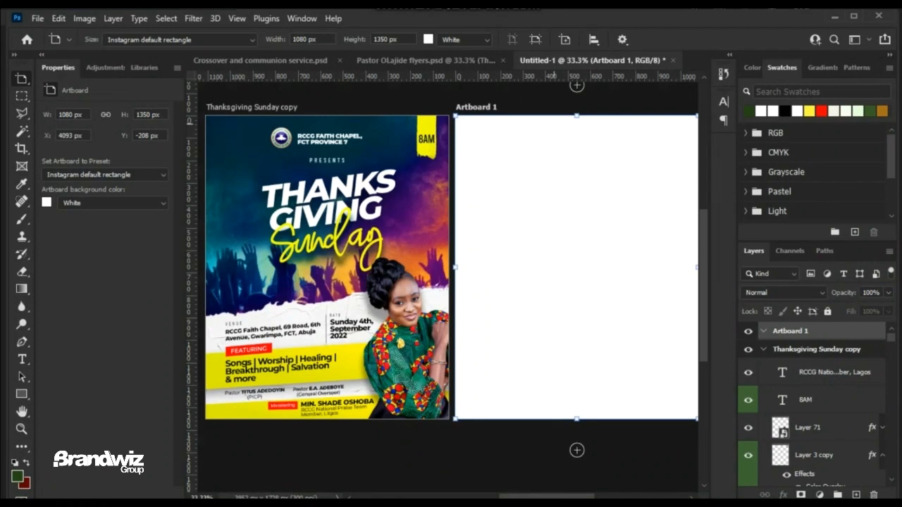
Duplicate the crowd background image from the Thanksgiving flyer and place the copy across the upper part of Artboard 1, flush with its top edge.
key(v)
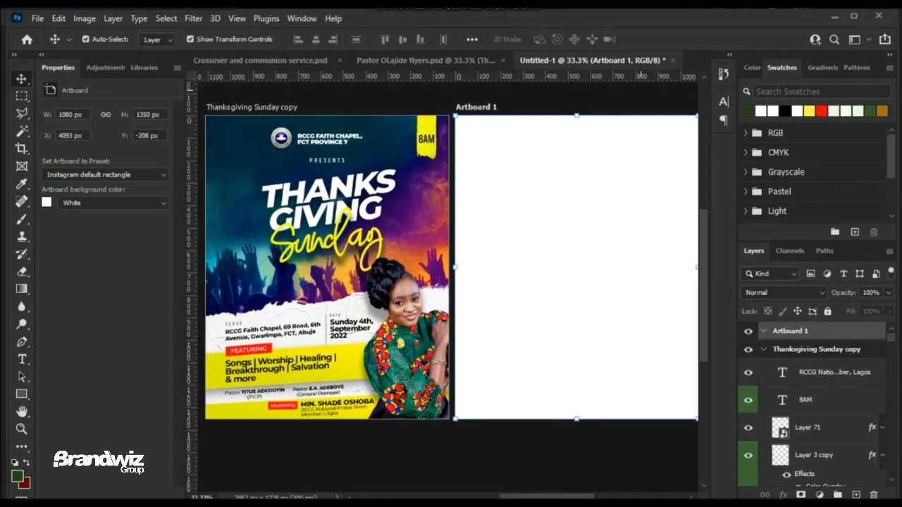
click(641, 104)
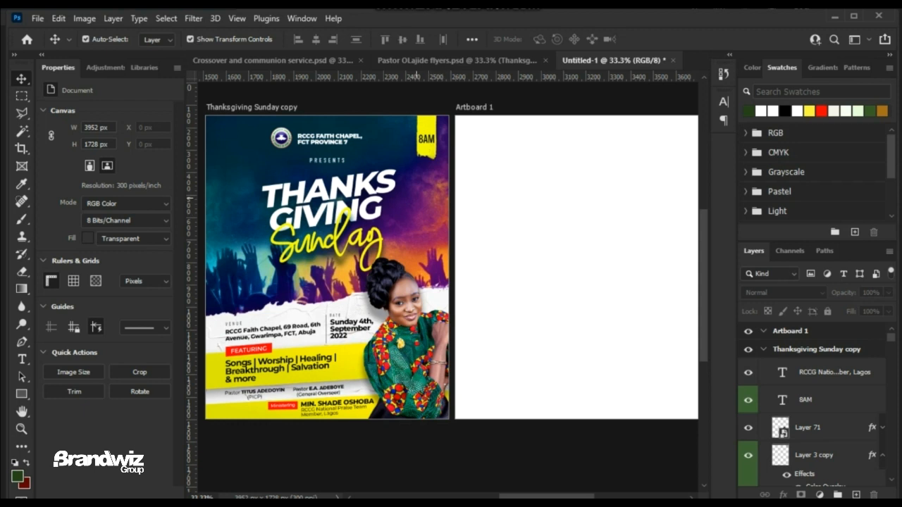
click(424, 206)
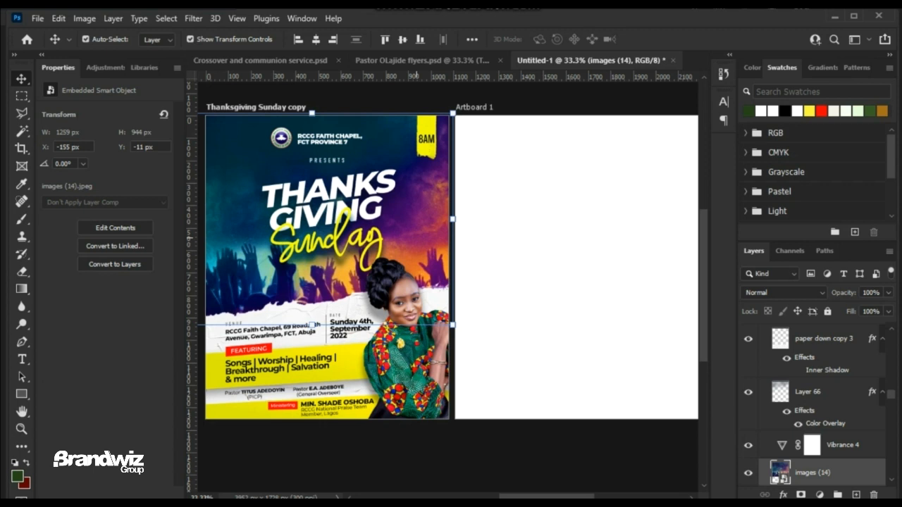
key(ctrl+j)
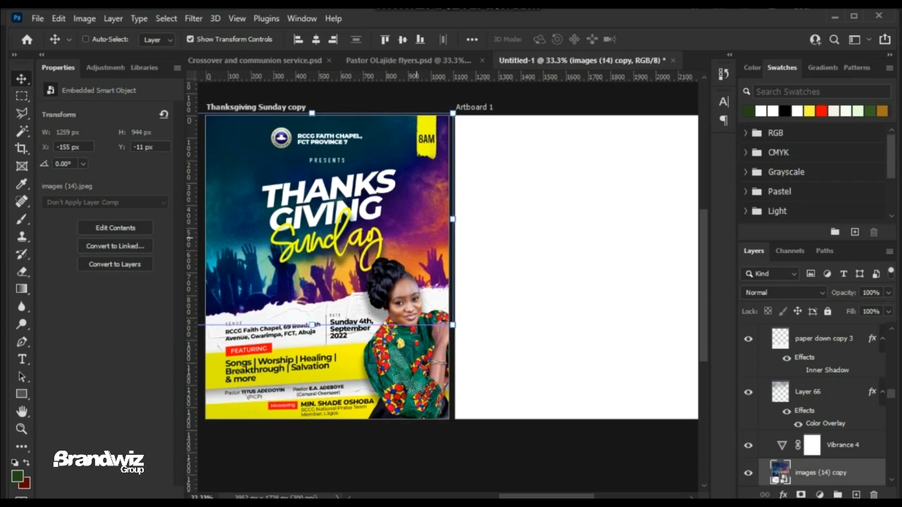
drag(419, 224, 627, 229)
drag(627, 197, 677, 202)
drag(675, 239, 698, 237)
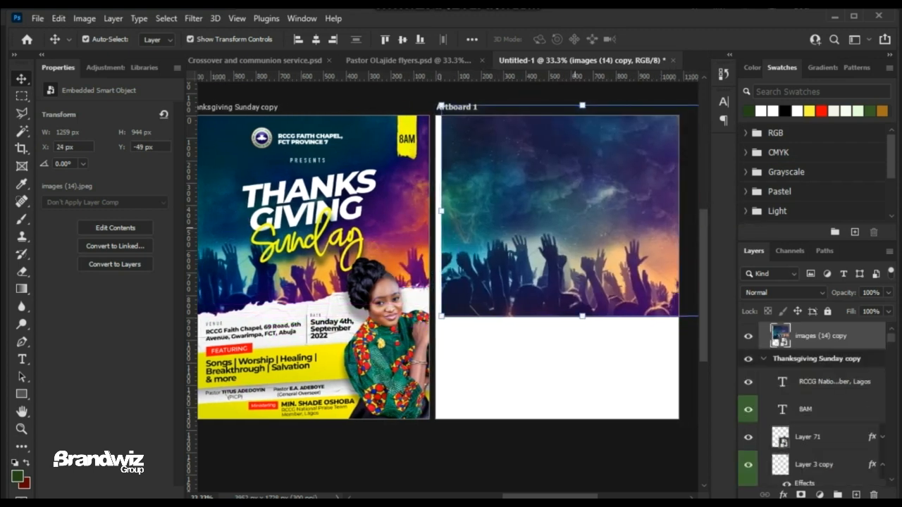
drag(484, 191, 554, 201)
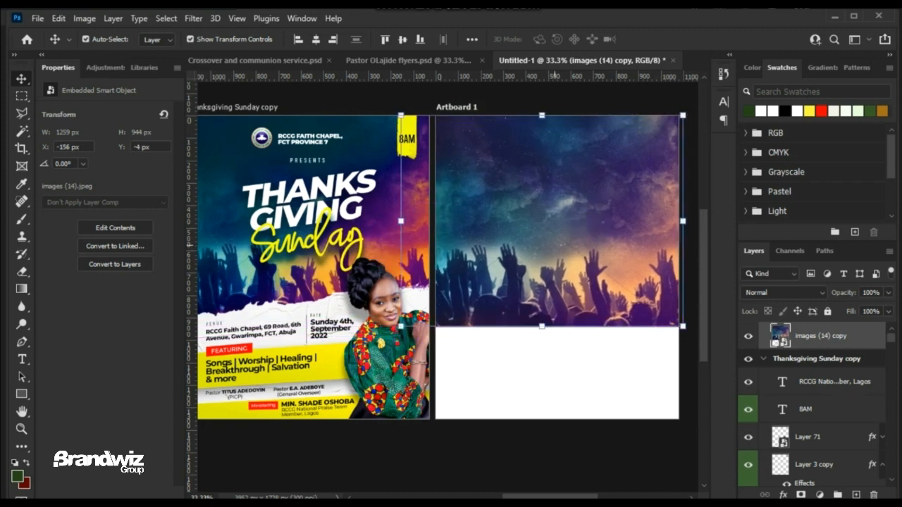
click(370, 236)
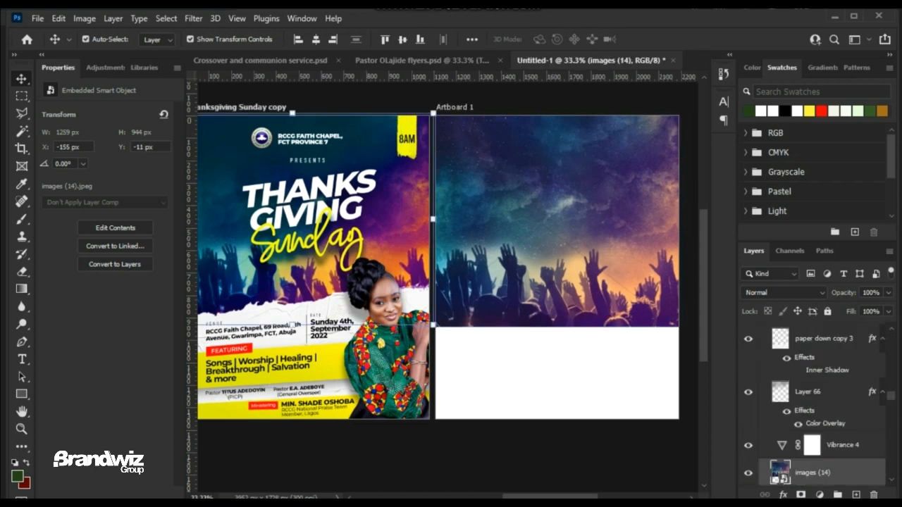
click(359, 208)
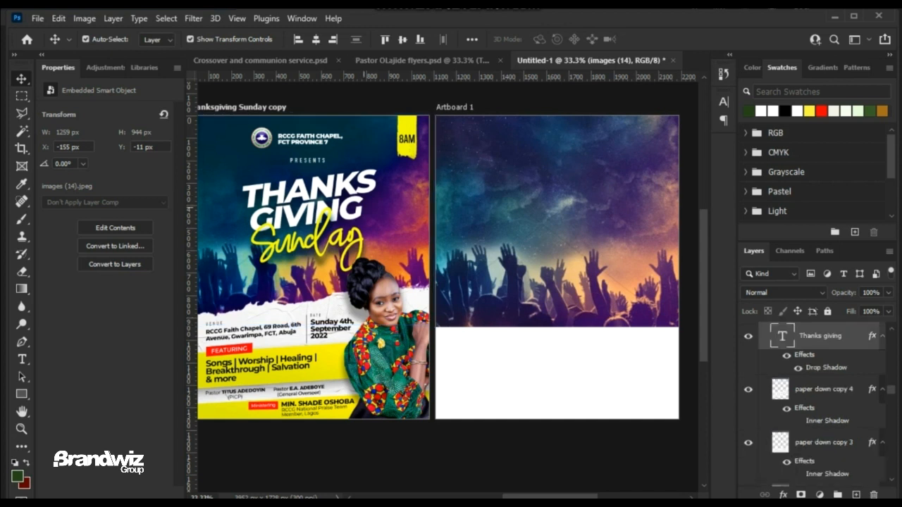
click(377, 229)
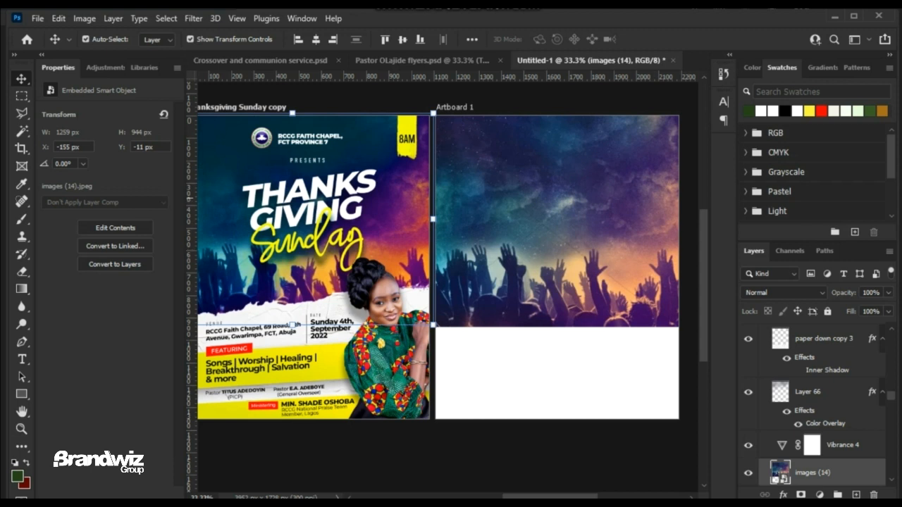
click(547, 98)
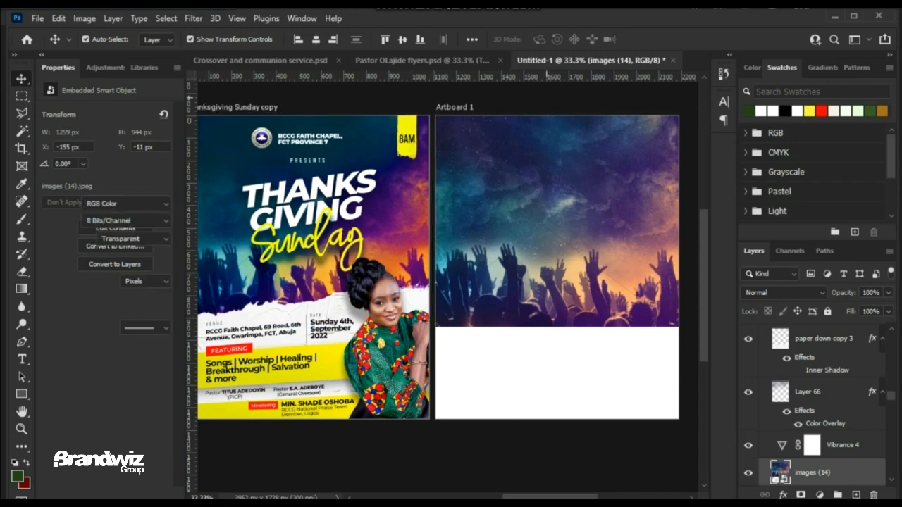
Nudge the crowd image copy on Artboard 1 up to Y -7 px and shift it right to about X -108 px.
click(583, 190)
key(Up)
key(Up)
key(Up)
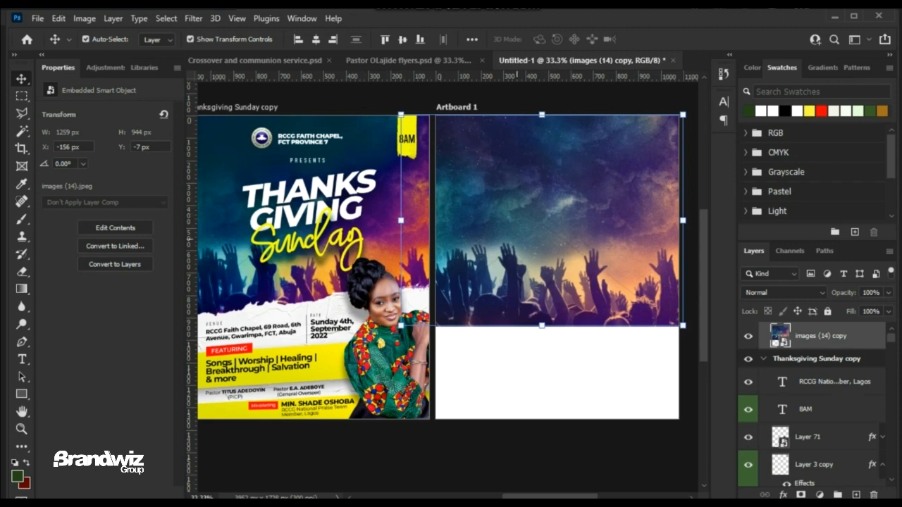
drag(514, 241, 525, 241)
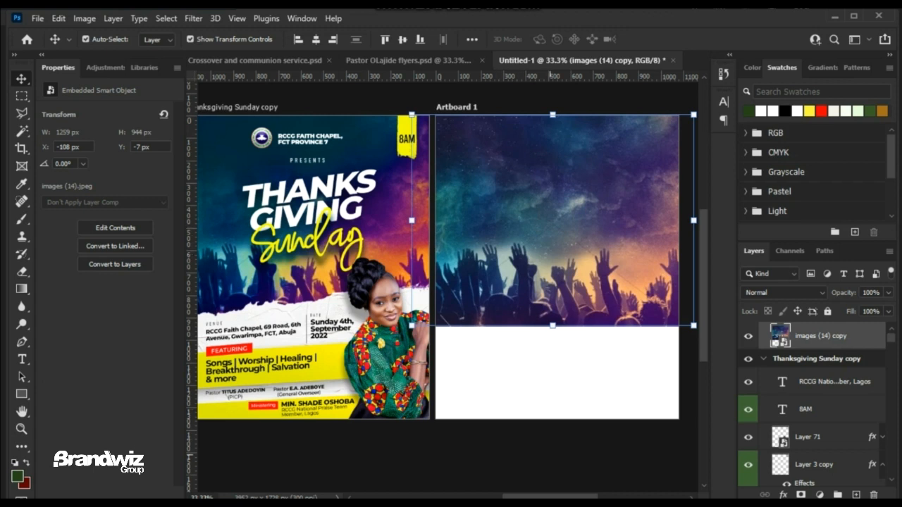
Toggle the Vibrance 4 adjustment above the original flyer's background off and on to compare its effect.
click(533, 453)
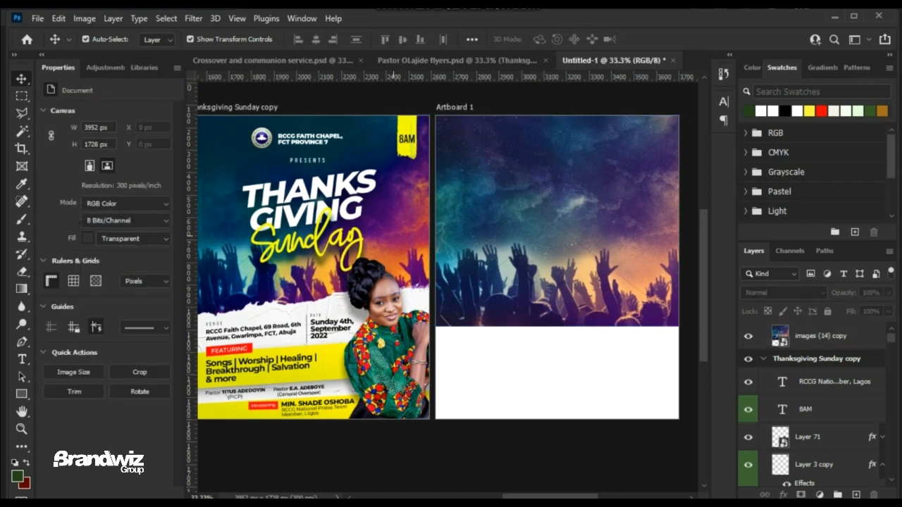
click(397, 231)
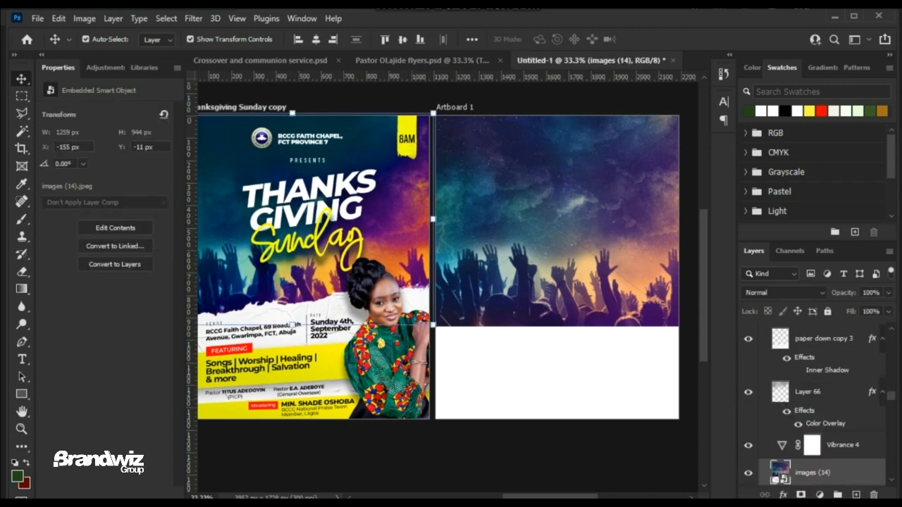
click(749, 445)
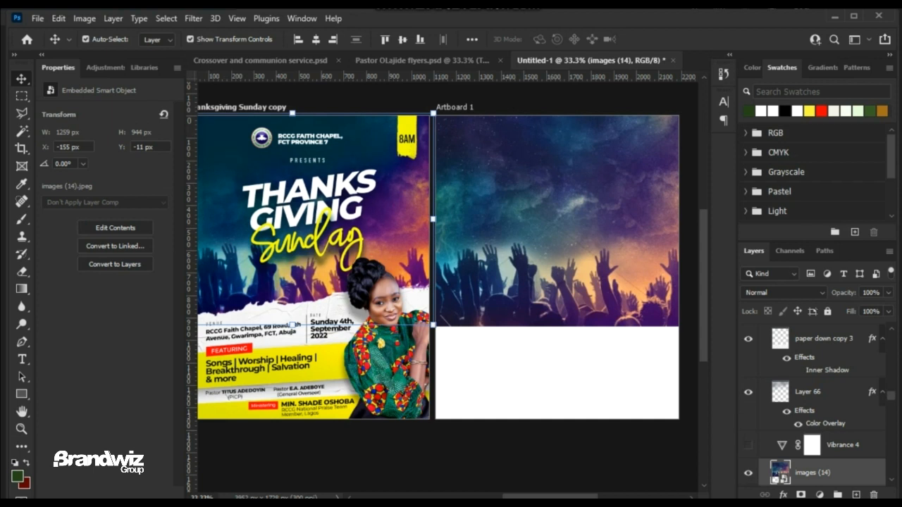
click(748, 446)
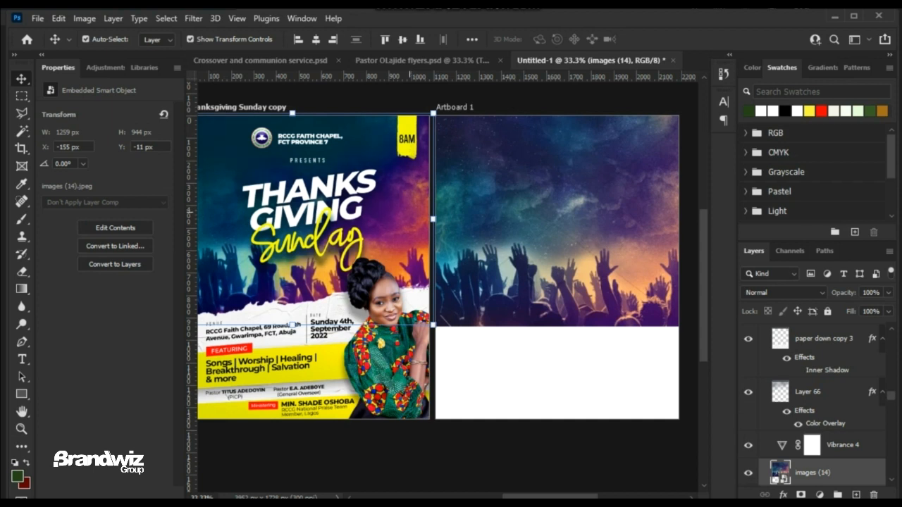
Move the crowd image copy left to about X -175 px so its right edge meets the artboard's edge.
drag(559, 210, 534, 220)
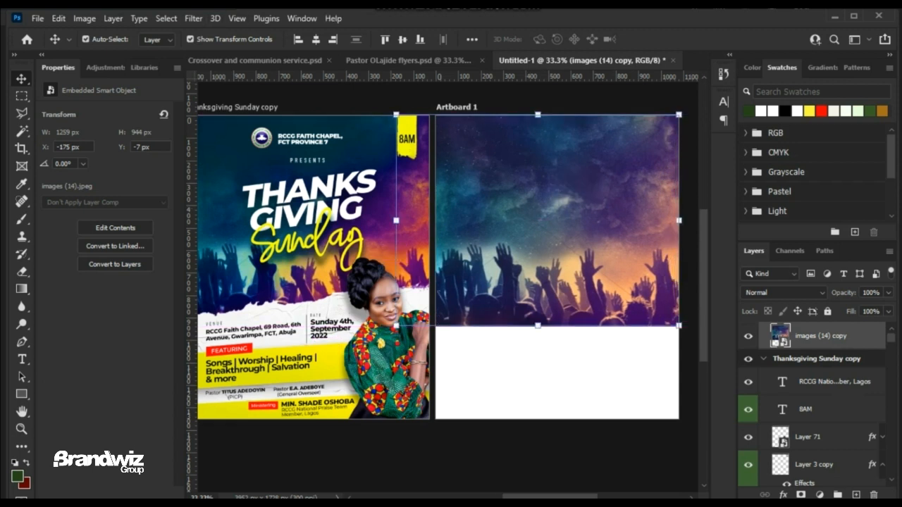
click(194, 18)
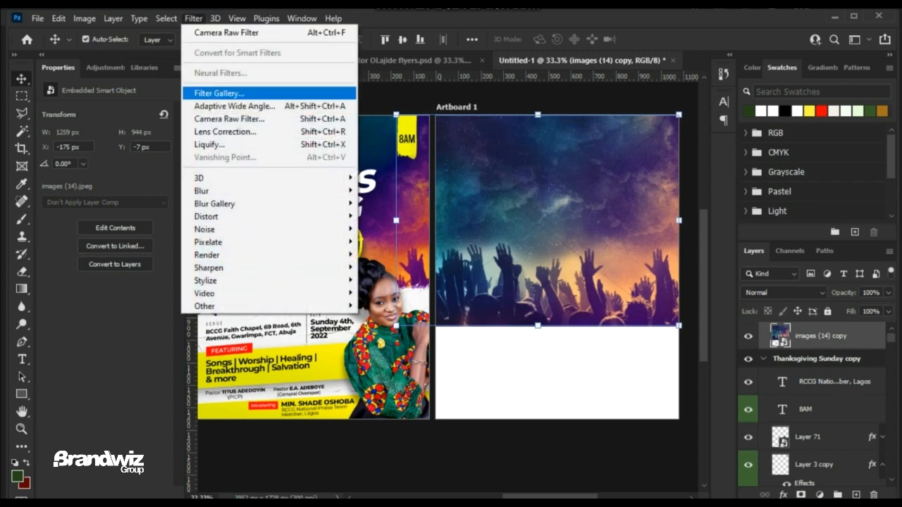
mouse_move(267, 18)
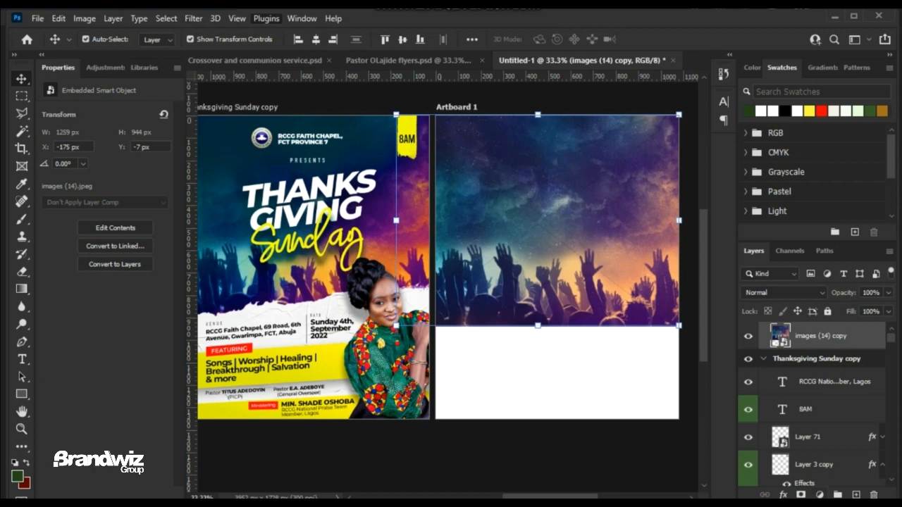
click(819, 495)
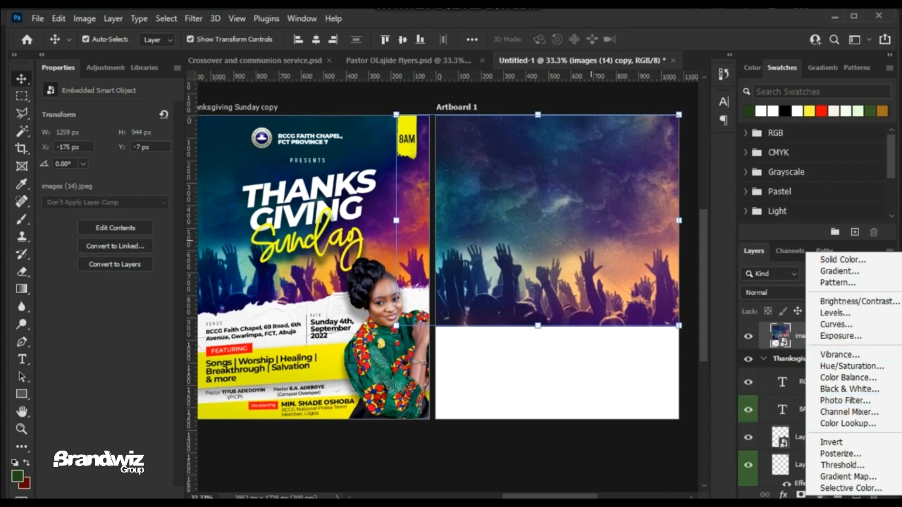
click(85, 19)
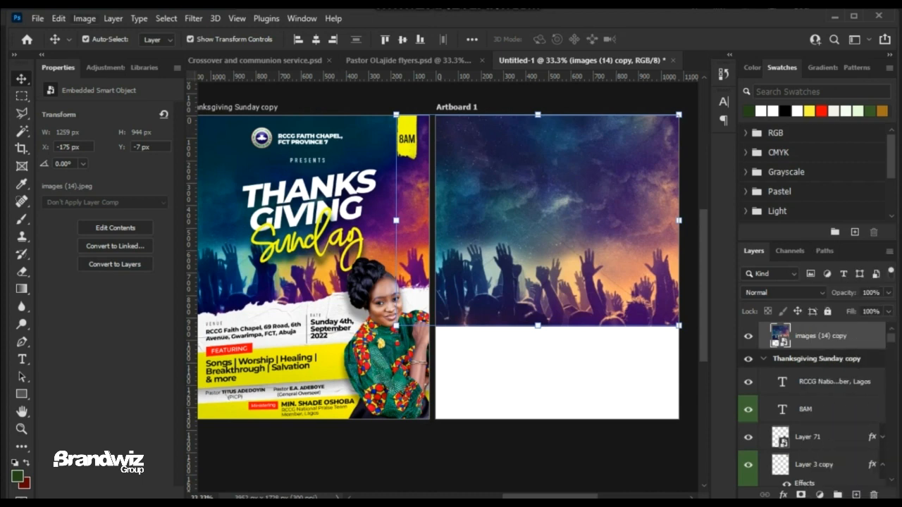
click(84, 19)
mouse_move(106, 54)
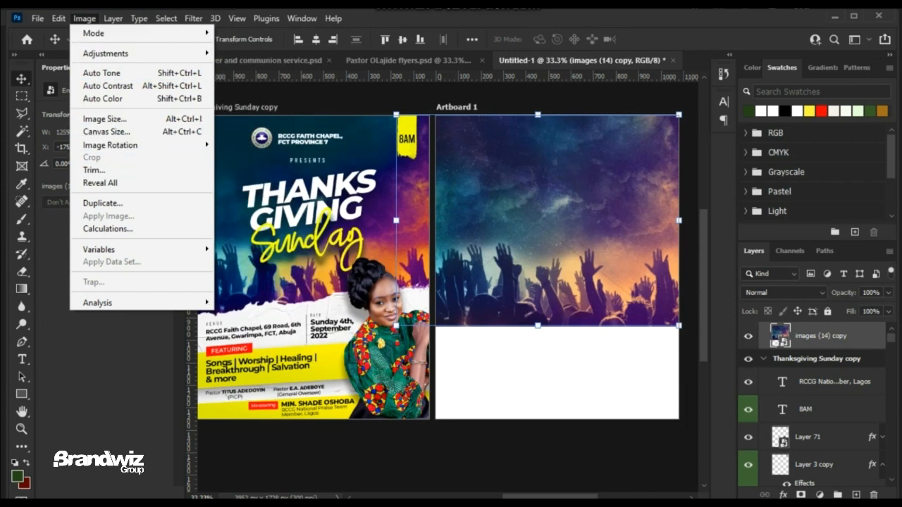
key(Escape)
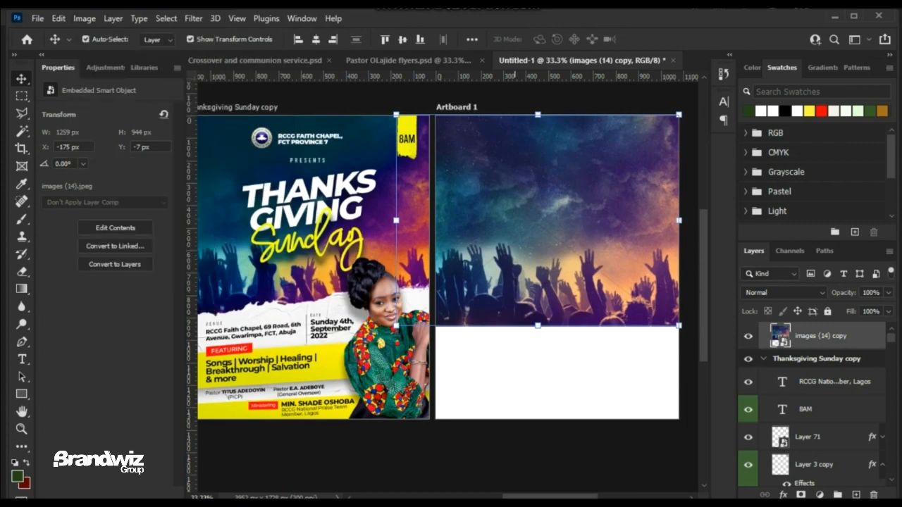
Shift the crowd image copy on Artboard 1 slightly right to about X -151 px.
click(509, 383)
click(555, 240)
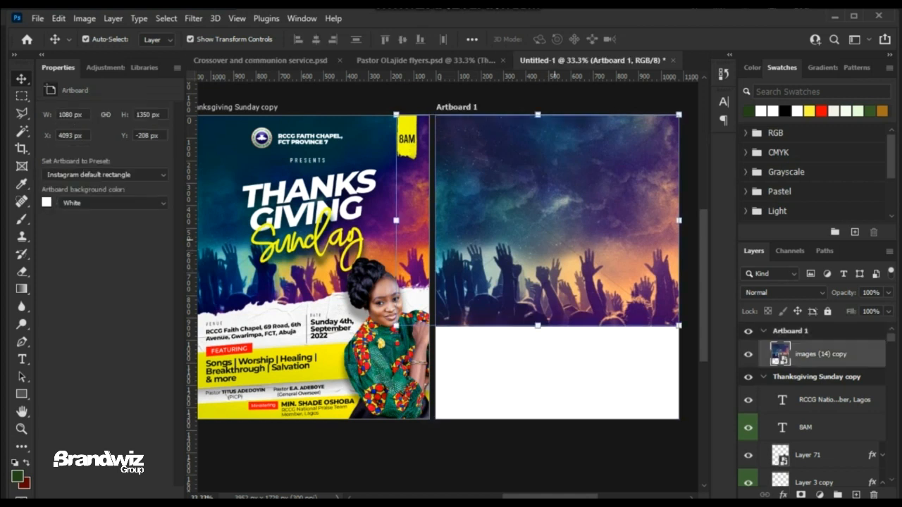
drag(543, 239, 548, 239)
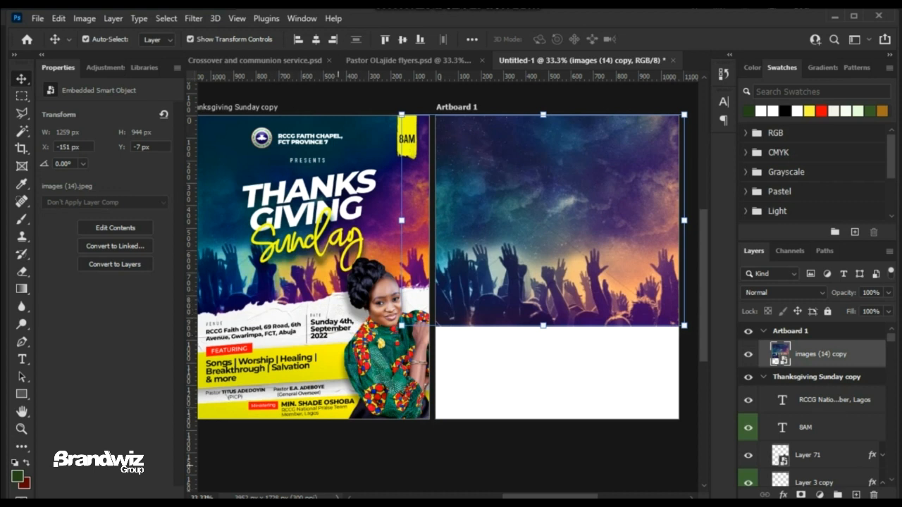
click(335, 468)
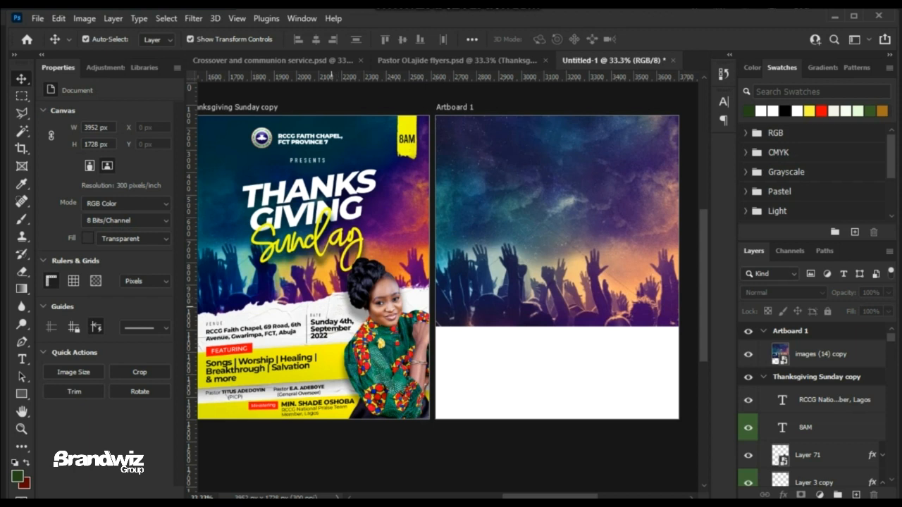
Duplicate the Thanksgiving flyer's torn paper strip onto Artboard 1, covering the crowd image's lower edge at about X -306 px, Y 701 px.
click(338, 305)
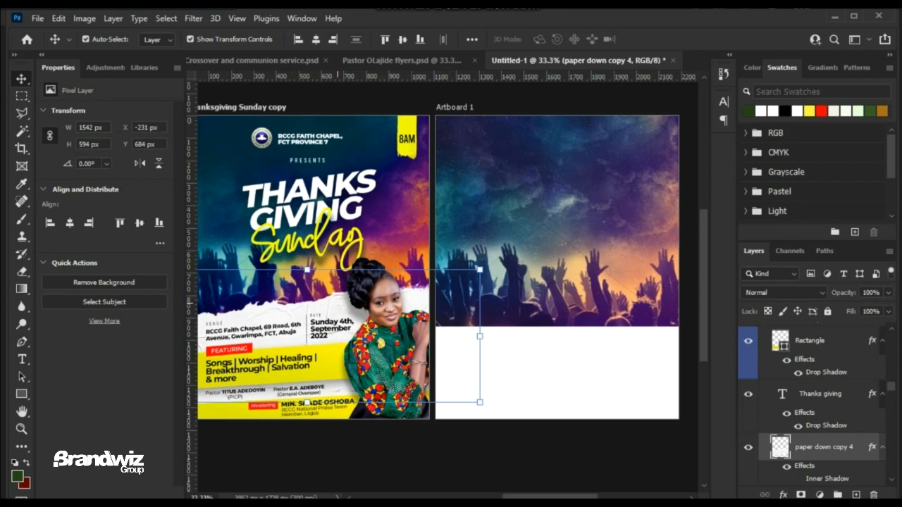
key(ctrl)
alt+drag(338, 304, 664, 176)
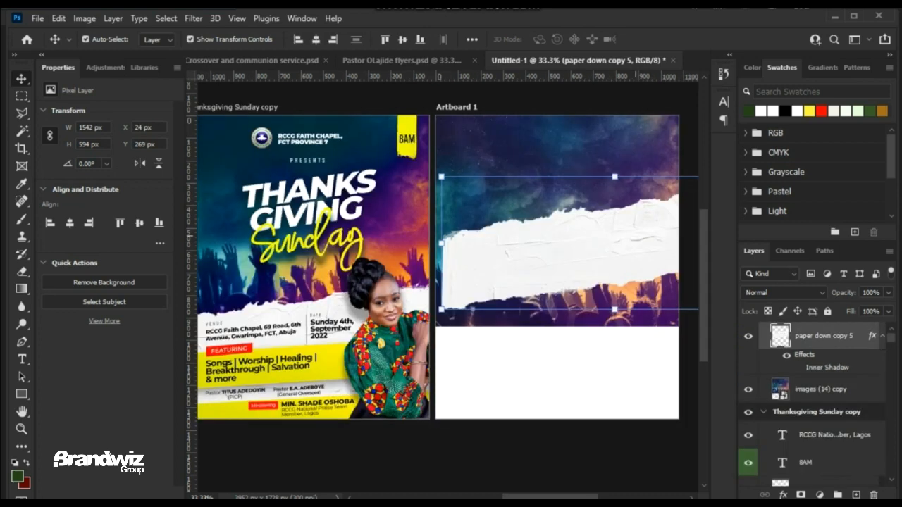
drag(600, 195, 629, 228)
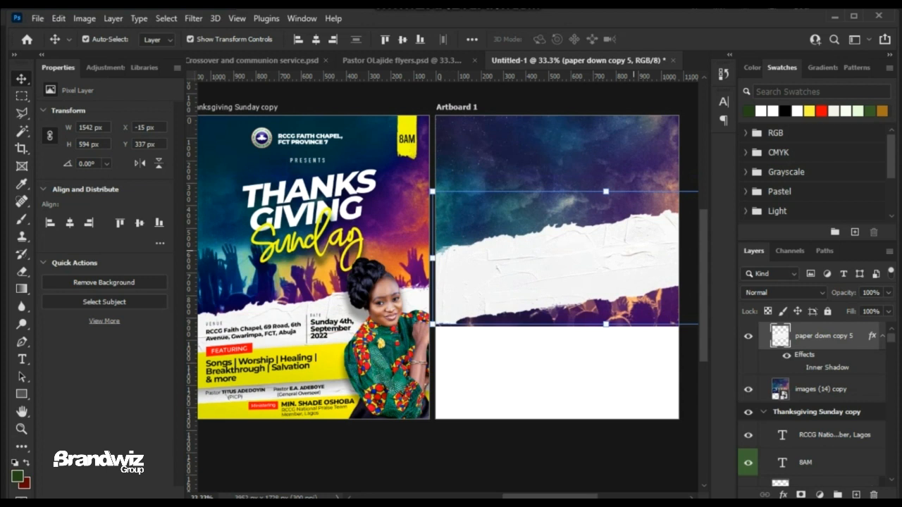
drag(626, 258, 622, 301)
drag(623, 264, 569, 302)
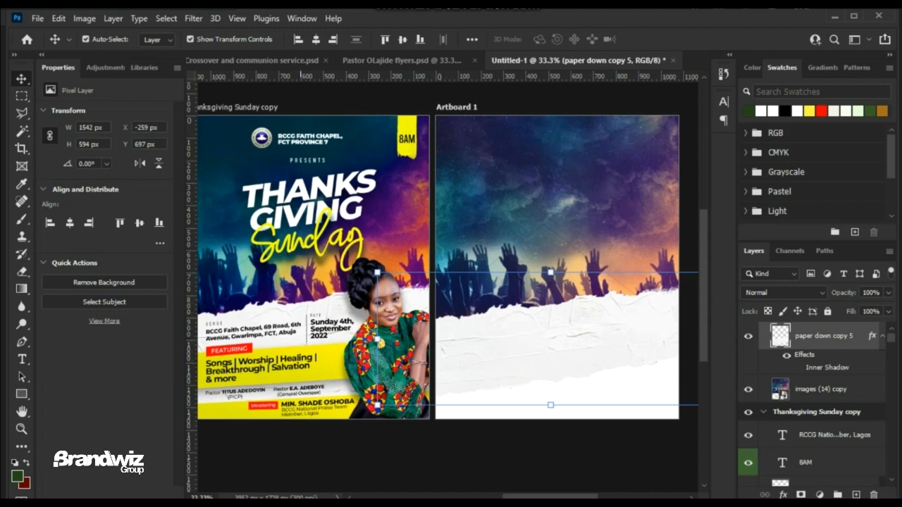
click(321, 456)
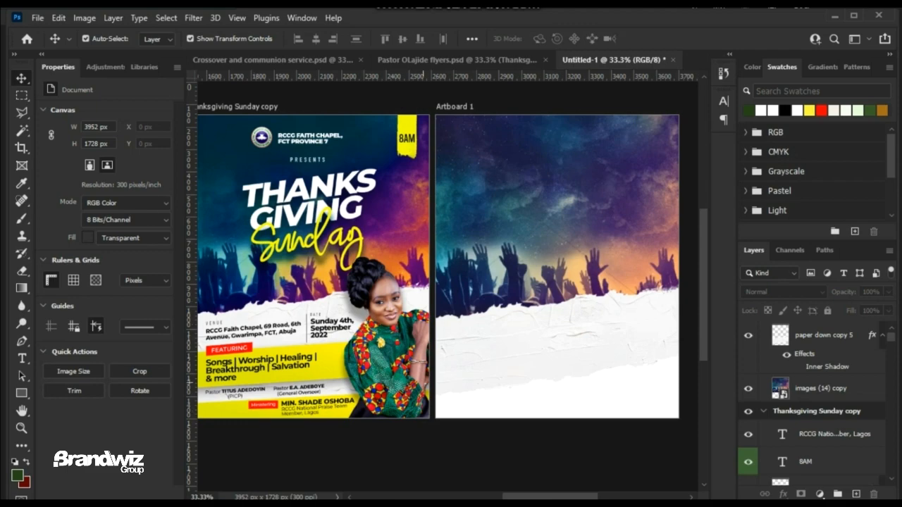
mouse_move(552, 327)
mouse_down()
mouse_move(561, 336)
mouse_move(560, 324)
mouse_up()
drag(564, 290, 564, 290)
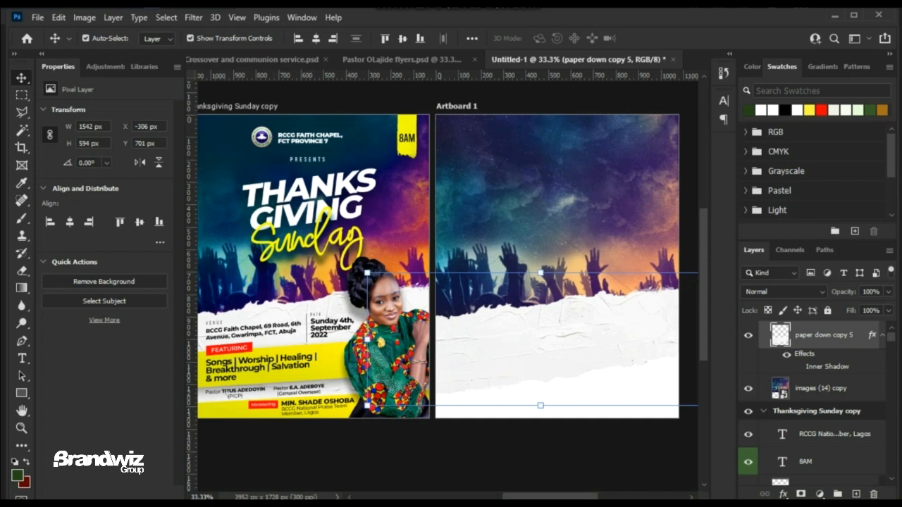
click(456, 106)
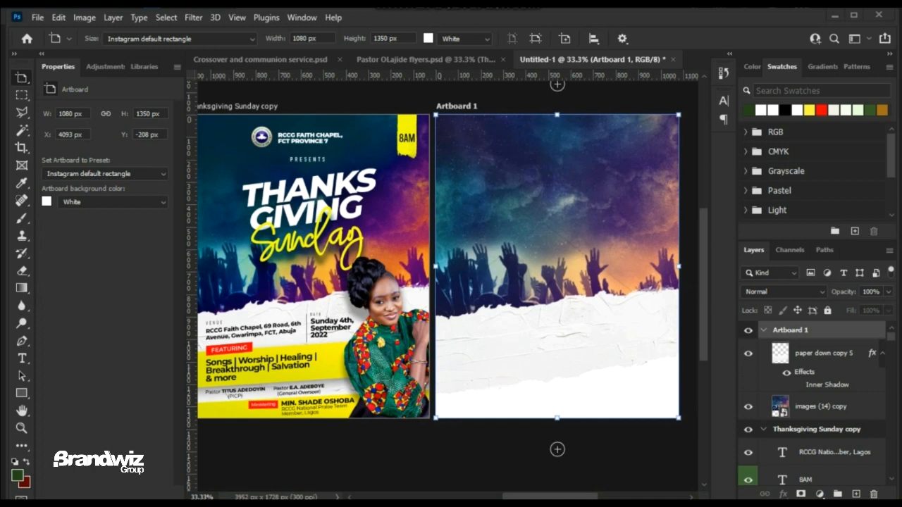
click(597, 312)
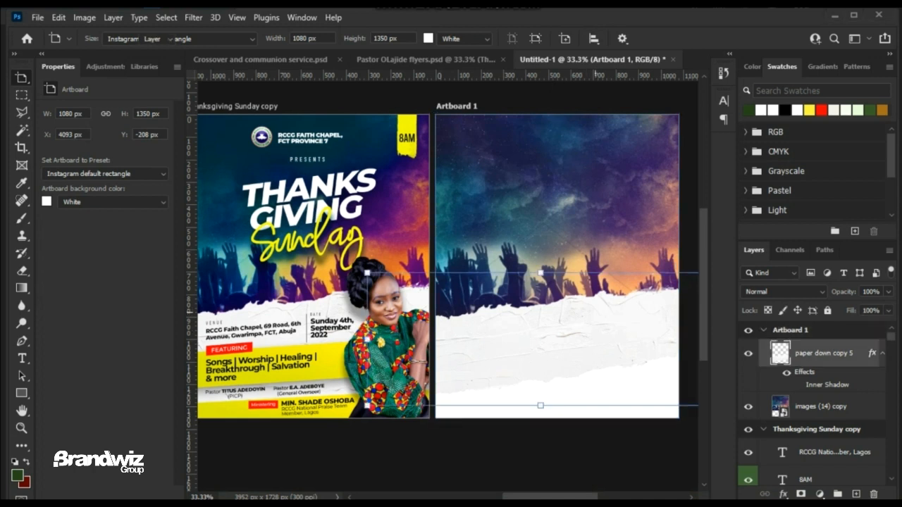
click(579, 204)
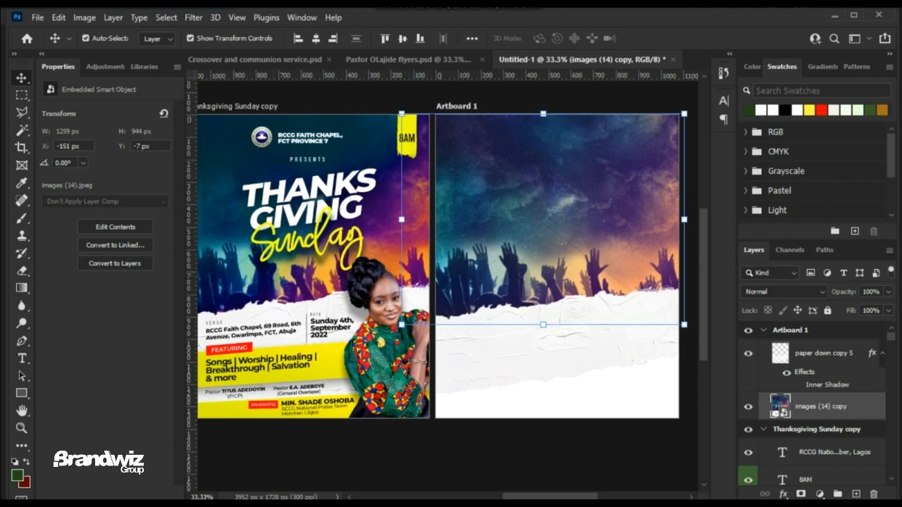
Add a Vibrance adjustment of +81 above the crowd image copy on Artboard 1 and toggle its visibility to compare the effect.
click(819, 494)
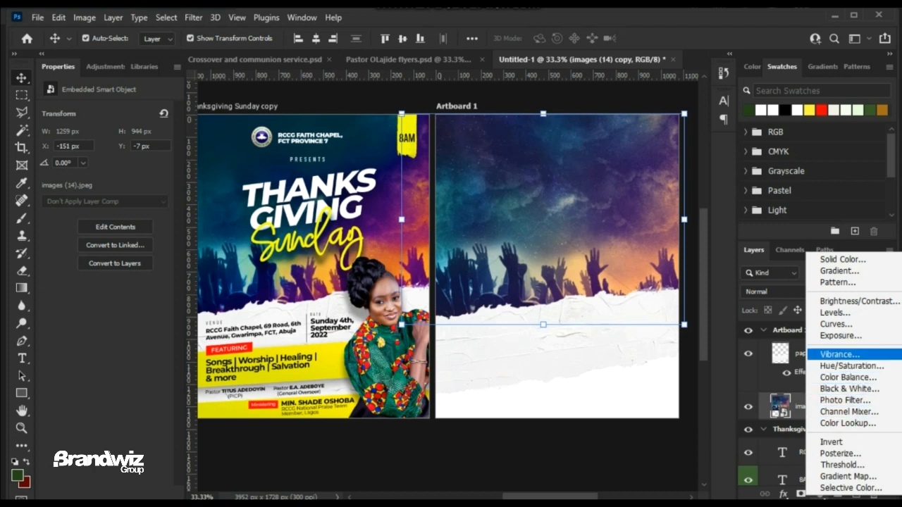
click(866, 355)
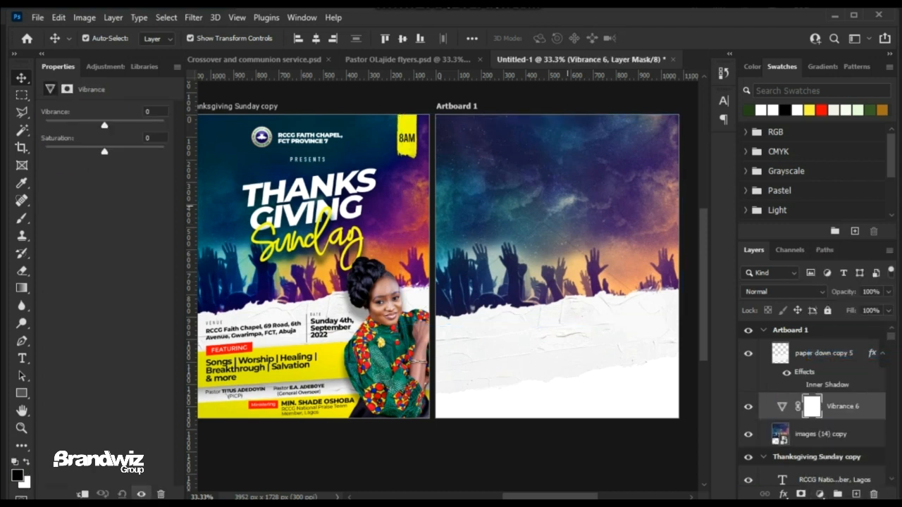
double_click(148, 111)
text(81)
key(Return)
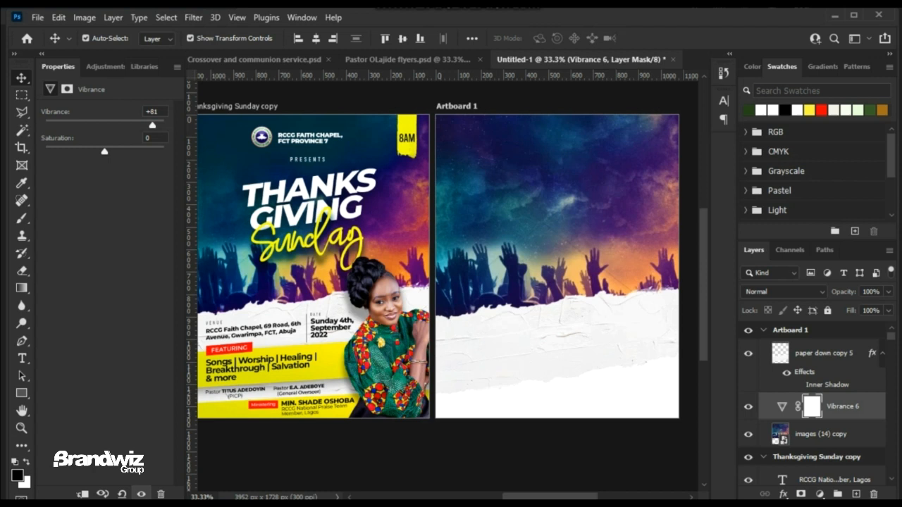
click(749, 406)
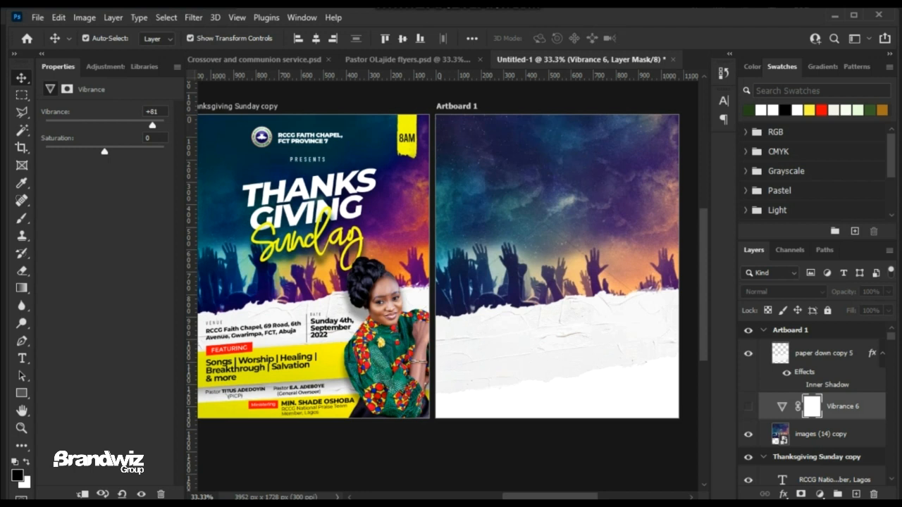
click(749, 407)
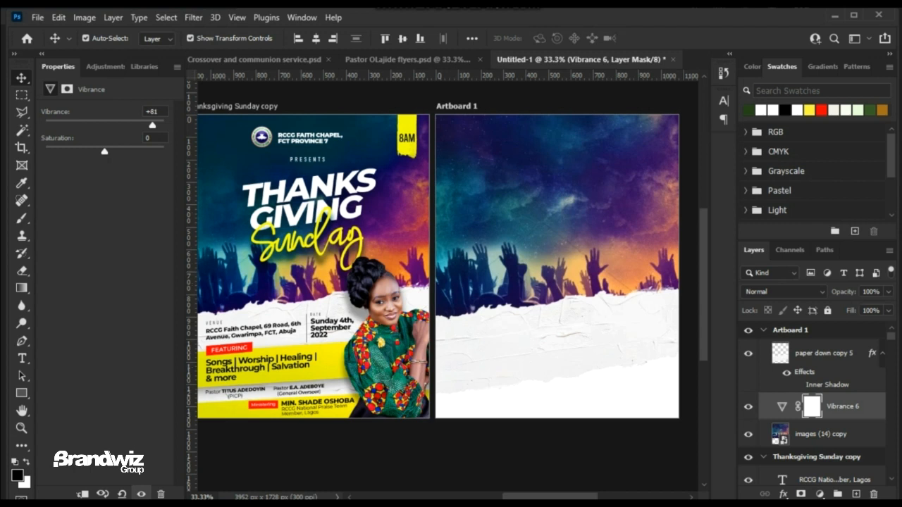
Move the torn paper strip on Artboard 1 up slightly to about Y 691 px.
click(585, 336)
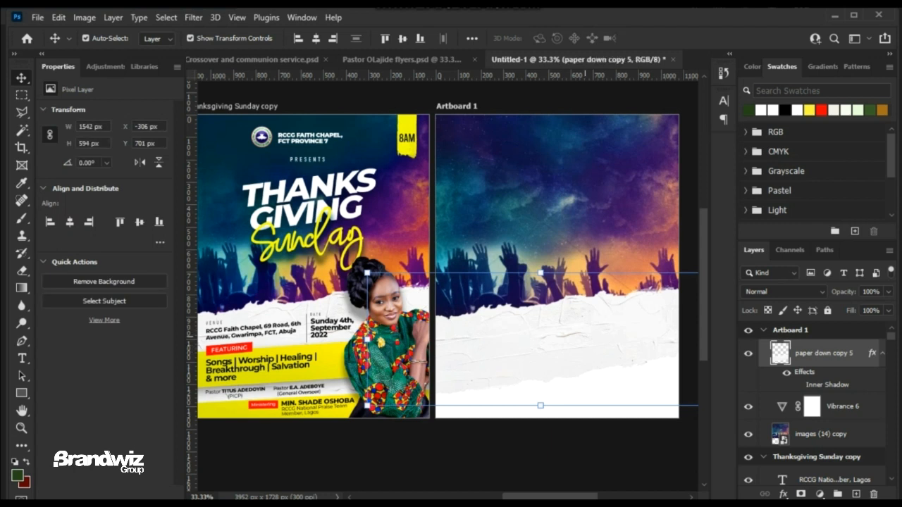
drag(592, 300, 592, 295)
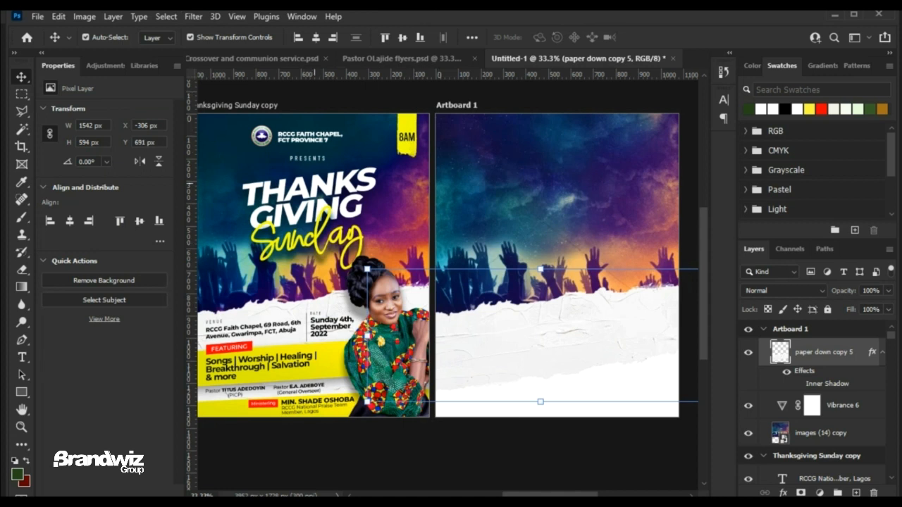
Duplicate the woman's photo from the original flyer onto Artboard 1, placing it at the lower right at about X 689 px, Y 618 px.
click(315, 186)
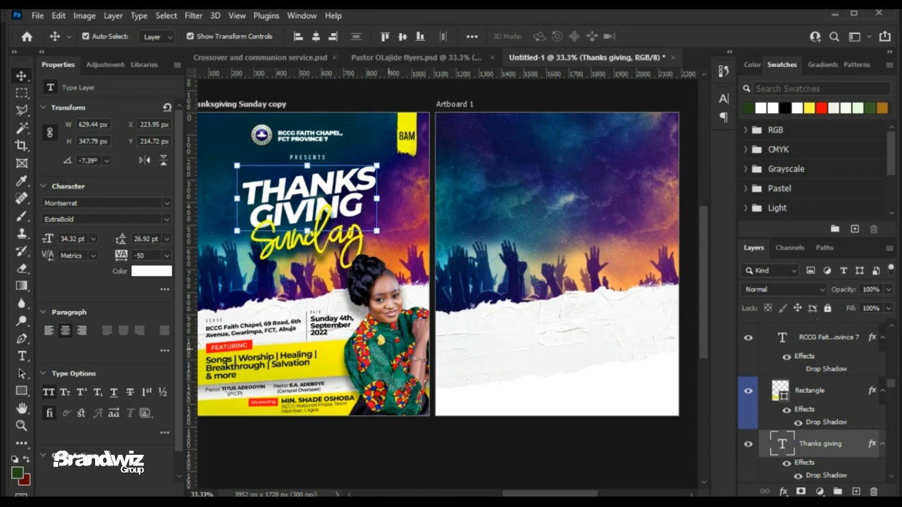
click(388, 358)
drag(389, 358, 542, 366)
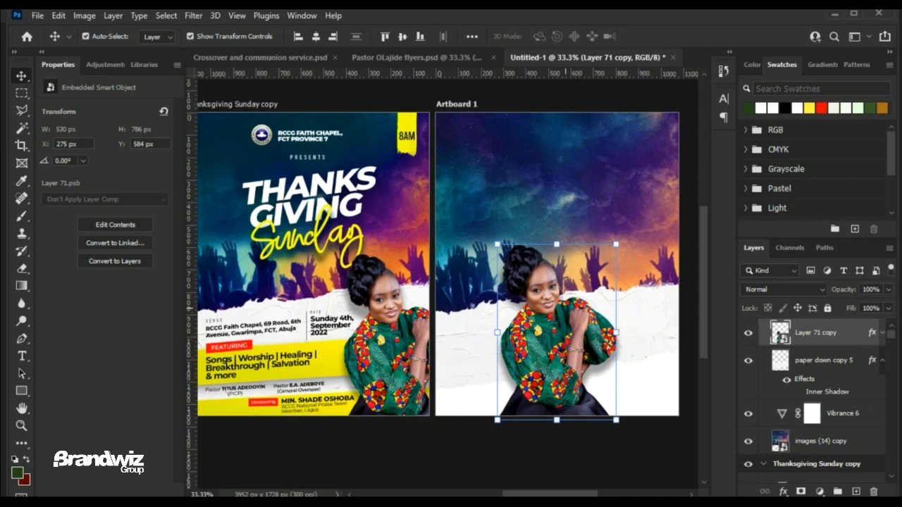
drag(559, 332, 495, 339)
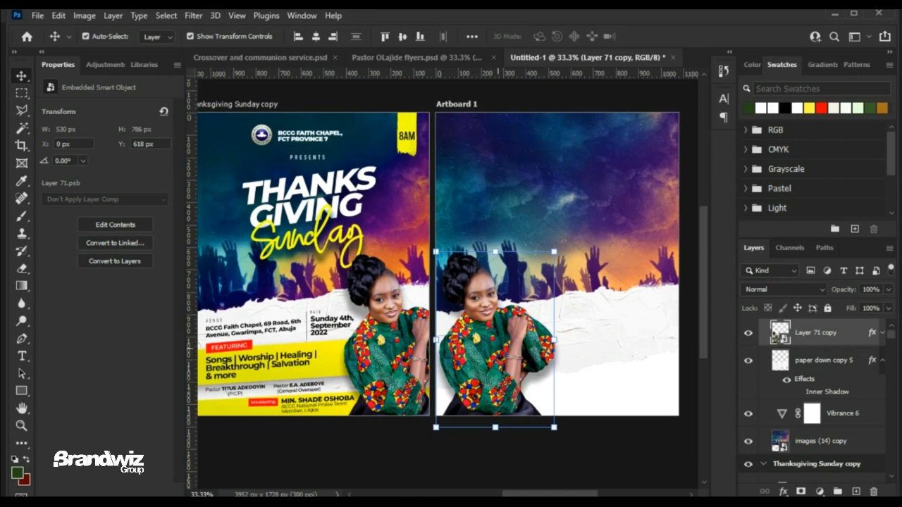
drag(482, 304, 640, 303)
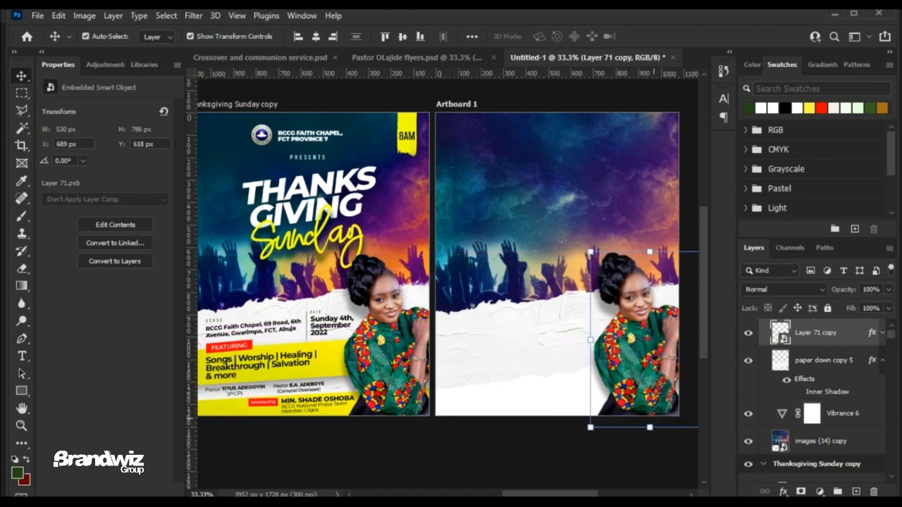
click(648, 468)
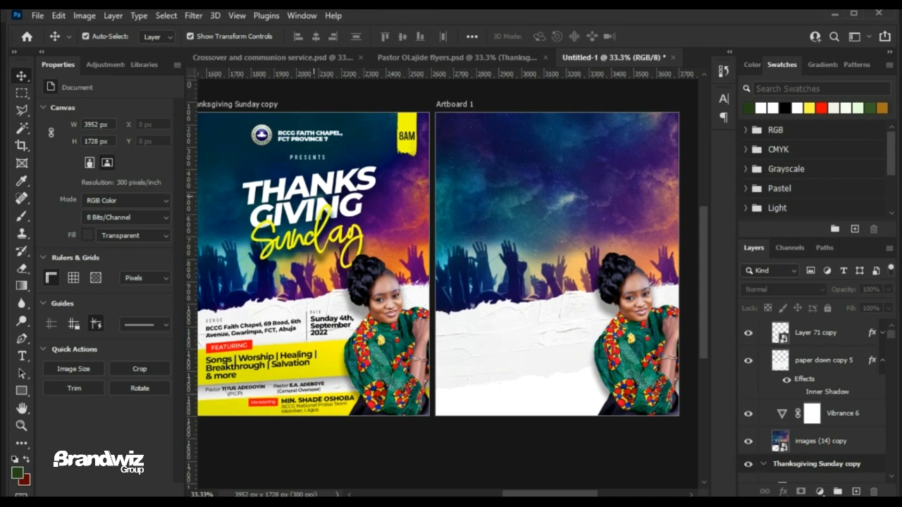
Duplicate the THANKS GIVING and Sunday title texts onto Artboard 1 at about X 250 px, Y 238 px.
click(320, 181)
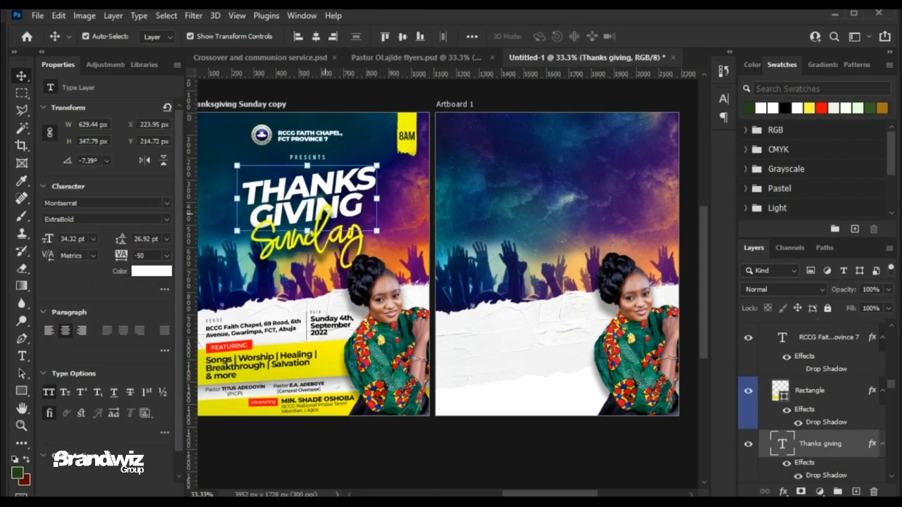
shift+click(320, 221)
drag(321, 181, 576, 182)
click(631, 134)
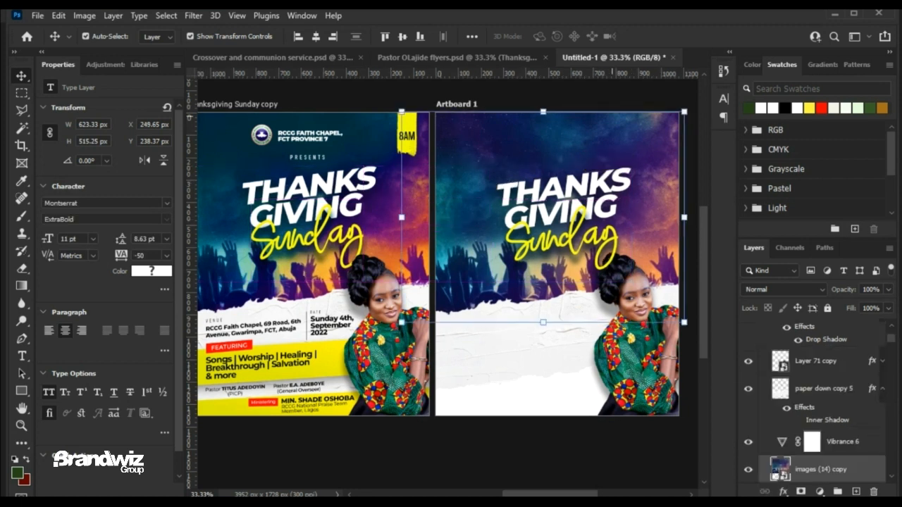
click(640, 93)
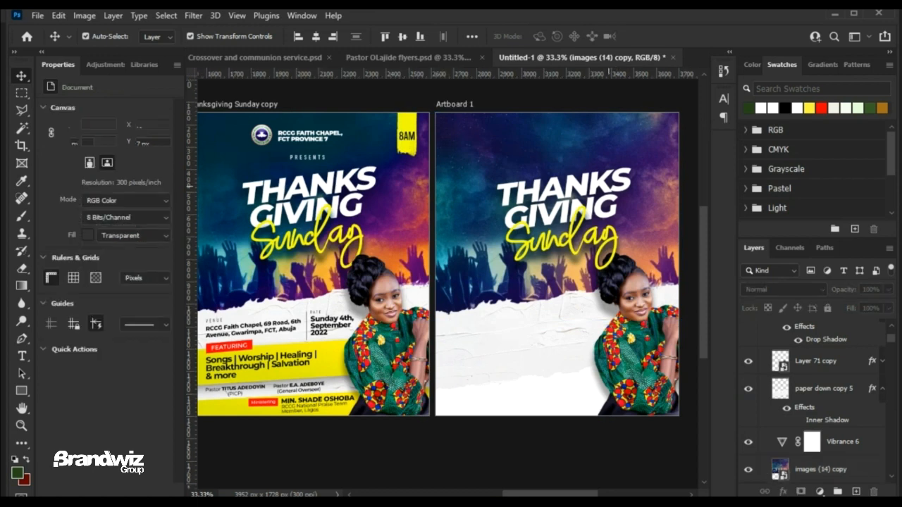
Try to skew the THANKS GIVING text copy vertically on Artboard 1.
click(609, 186)
key(ctrl+t)
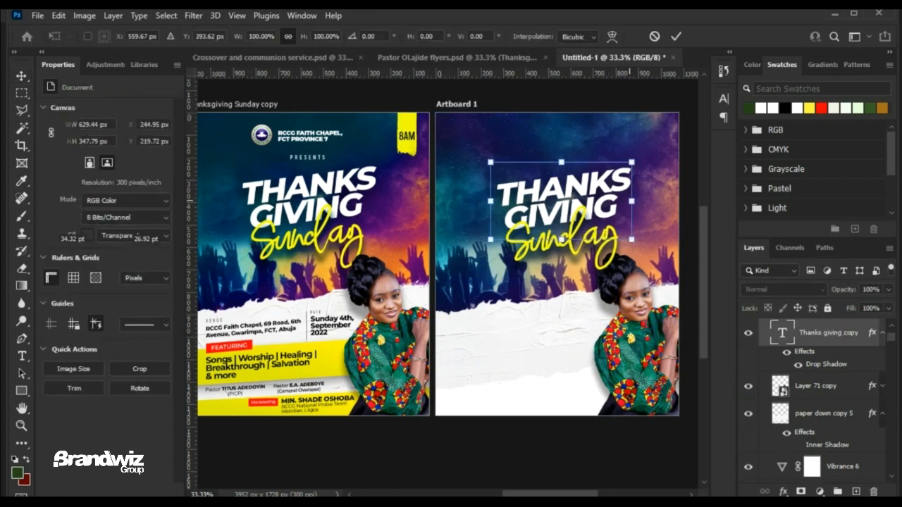
right_click(630, 202)
click(652, 250)
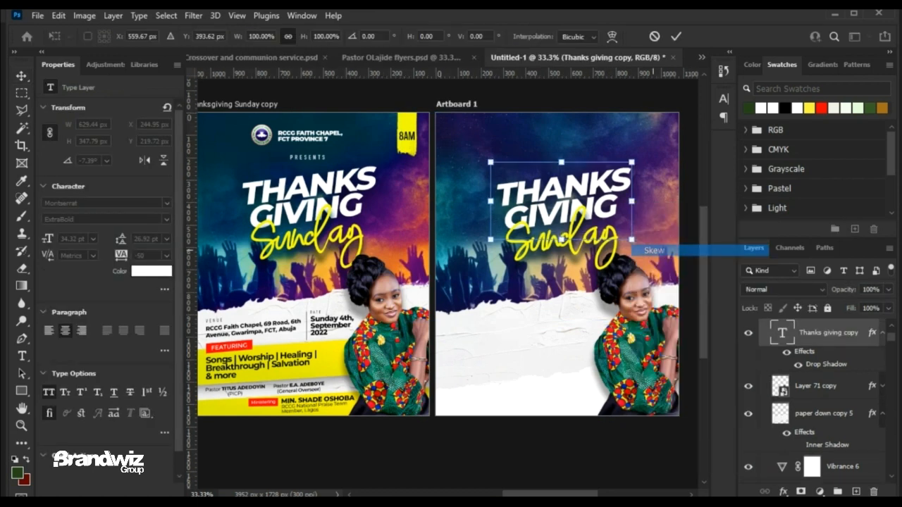
drag(631, 201, 631, 212)
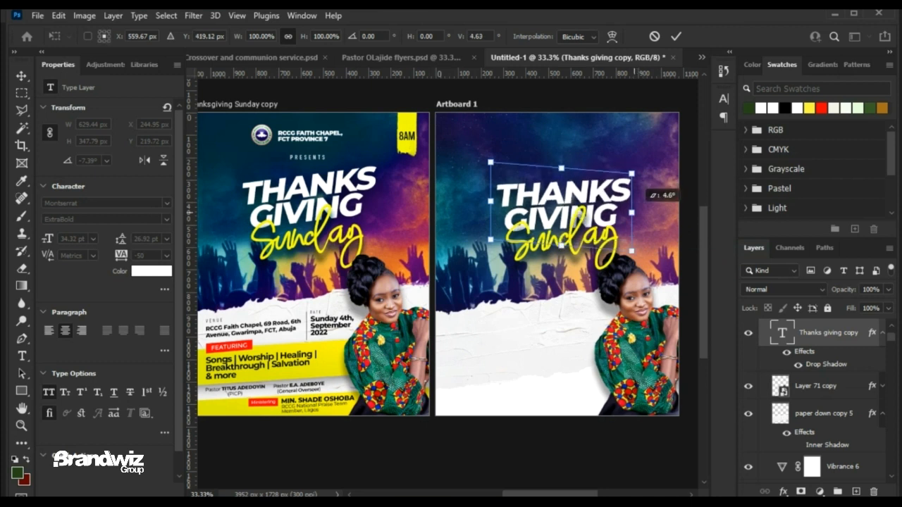
drag(631, 212, 631, 214)
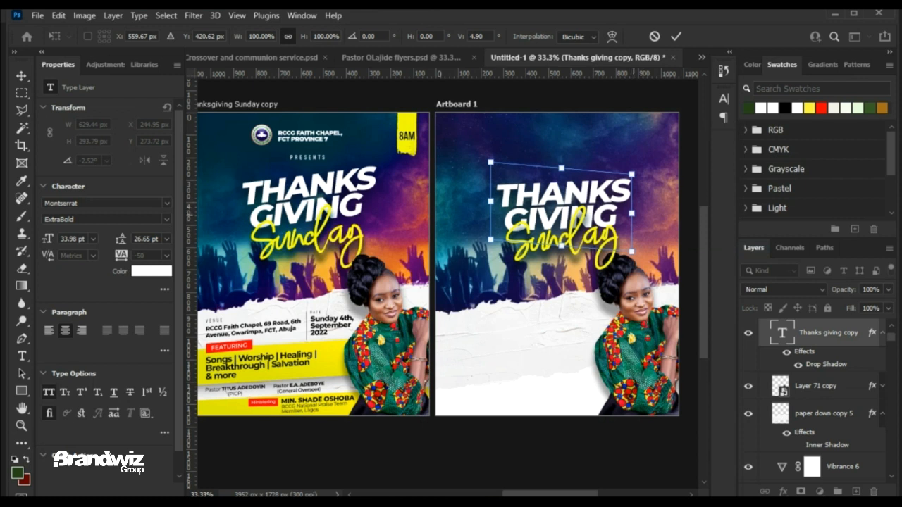
drag(632, 213, 631, 199)
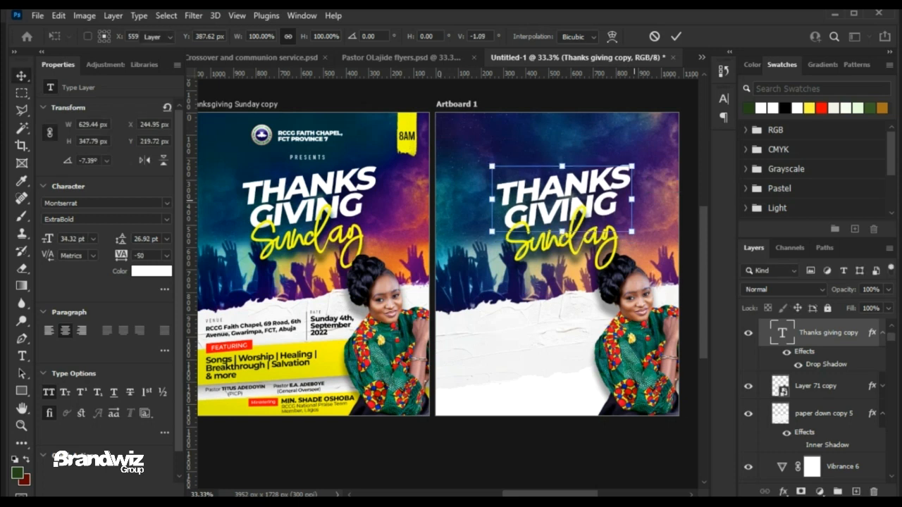
key(Return)
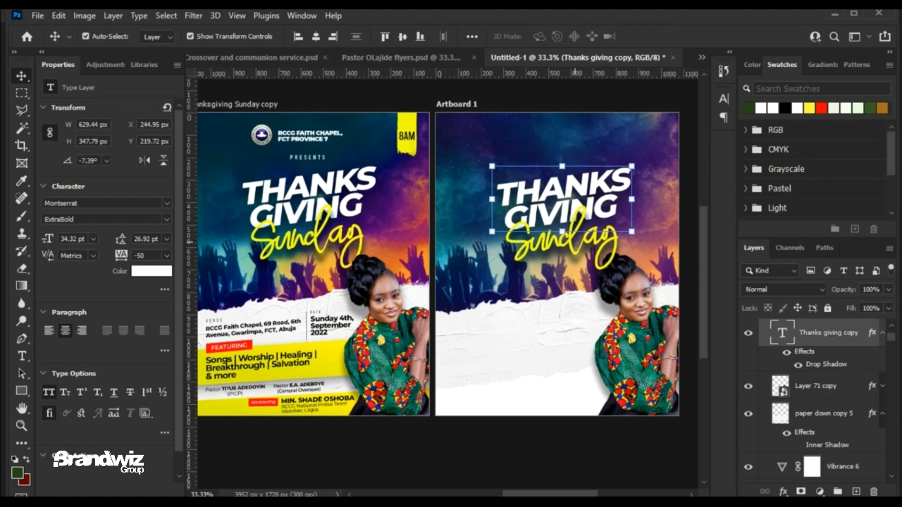
Nudge the THANKS GIVING and Sunday text copies together left to about X 238 px.
shift+click(575, 253)
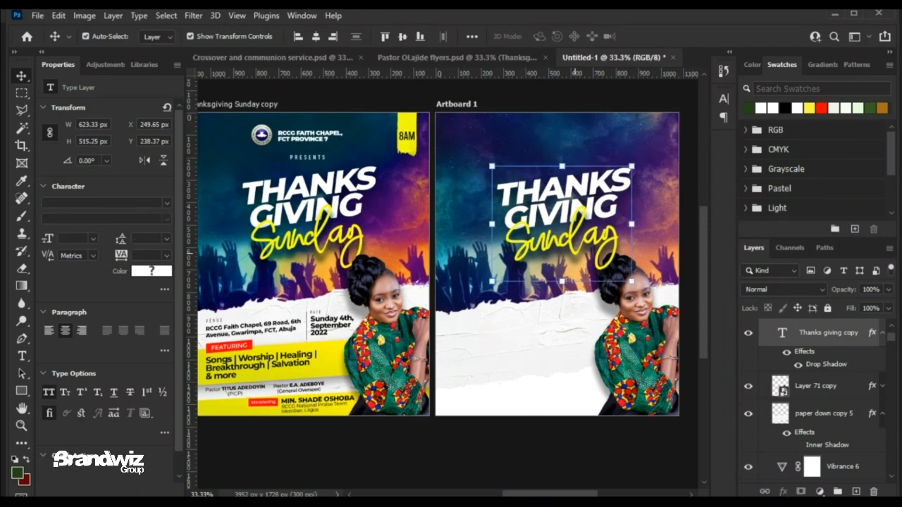
key(Left)
key(Left)
key(Left)
key(Left)
key(Left)
key(Left)
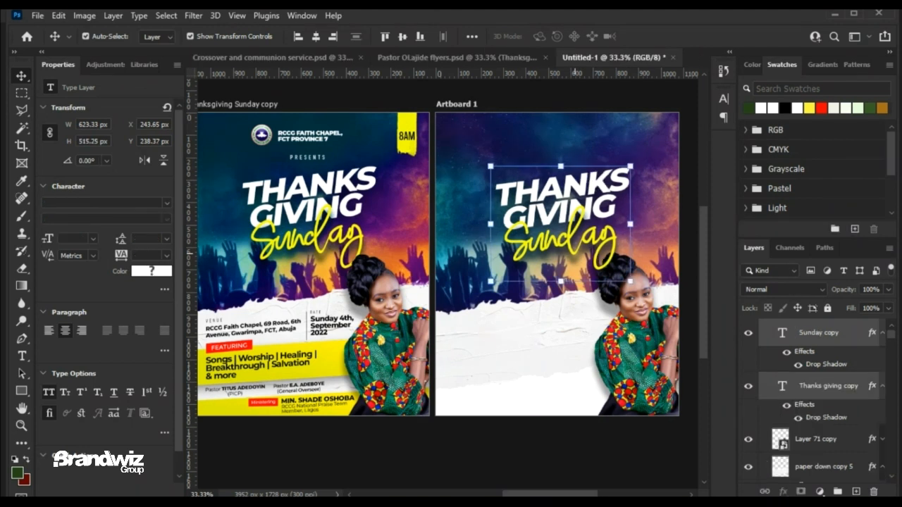
key(Left)
key(Left)
key(Left)
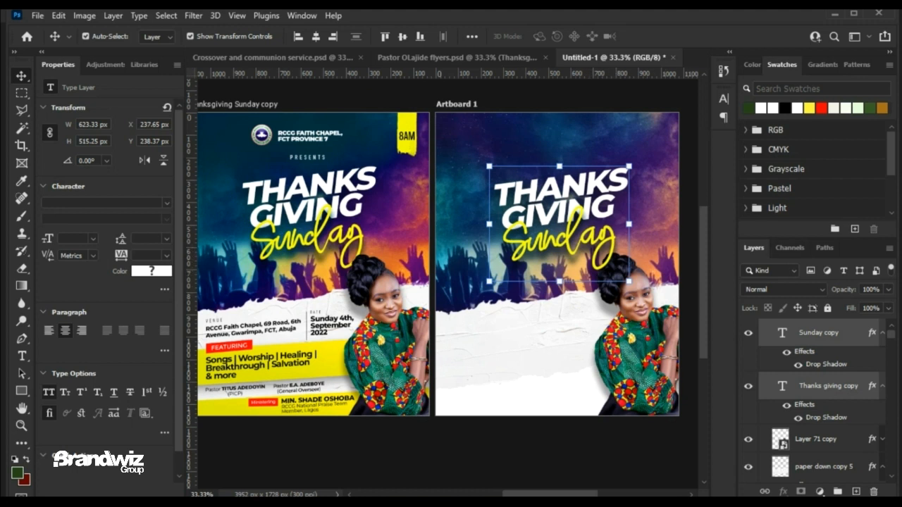
Reorder the THANKS GIVING and Sunday copy layers to just above Vibrance 6, behind the woman's photo and the torn paper.
scroll(811, 402, down, 5)
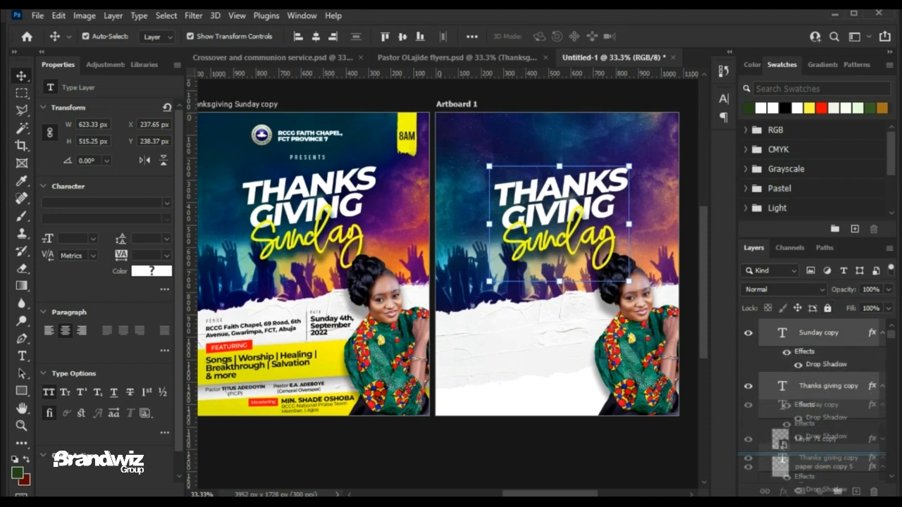
scroll(810, 401, down, 3)
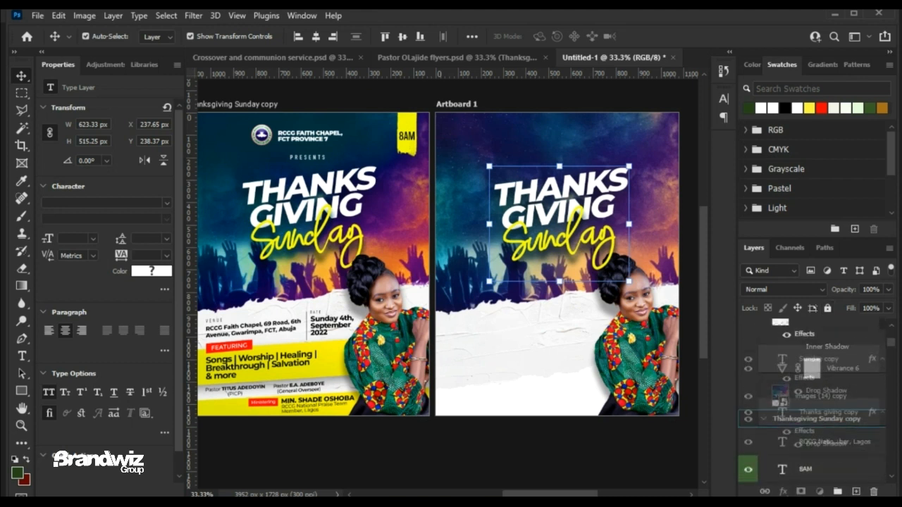
scroll(810, 401, up, 2)
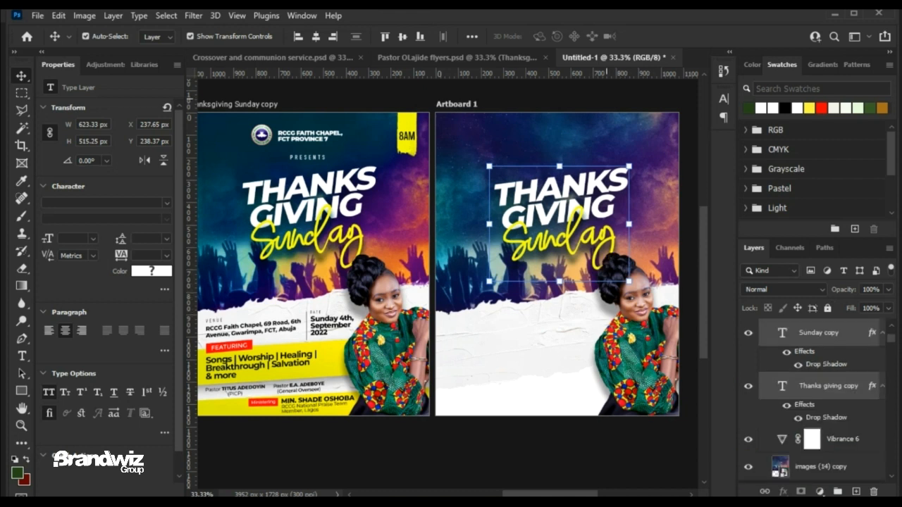
click(607, 99)
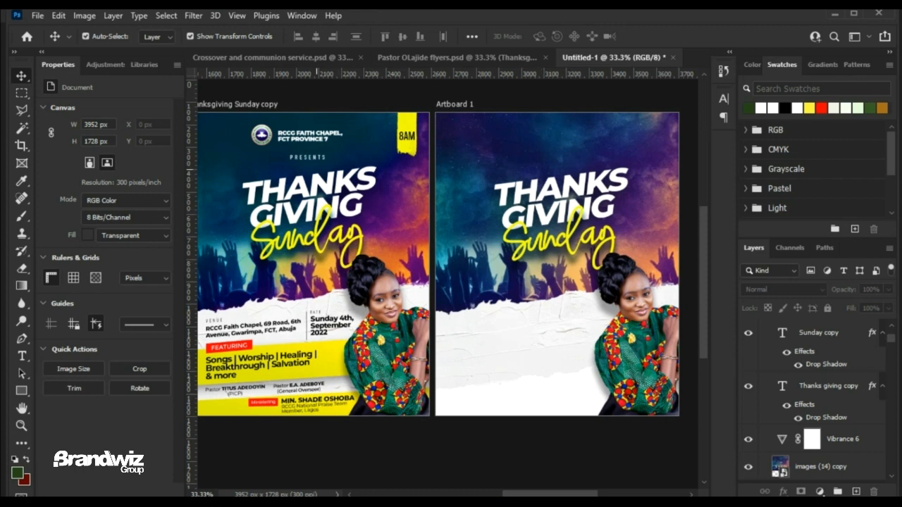
click(266, 140)
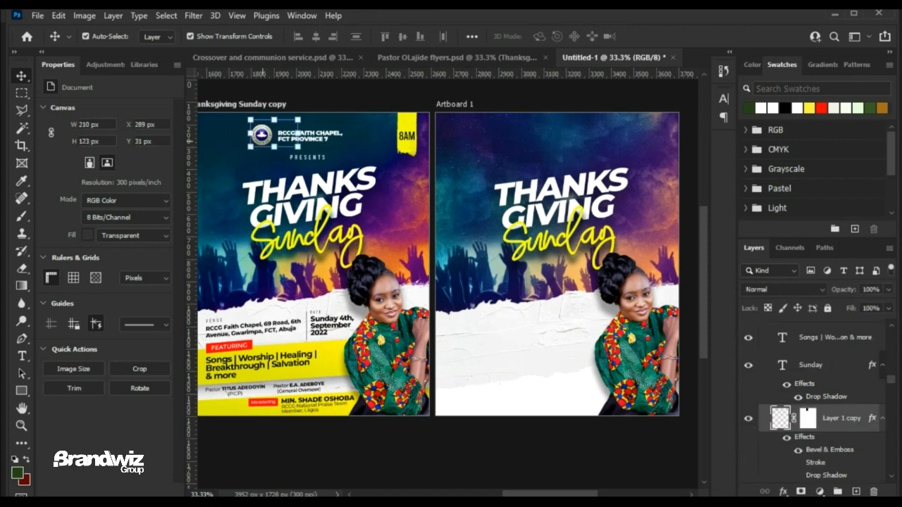
shift+click(325, 134)
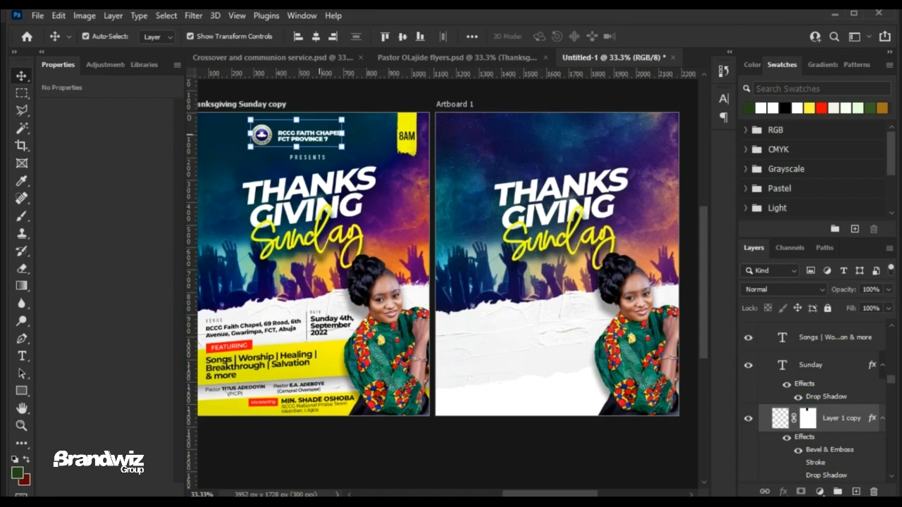
click(333, 91)
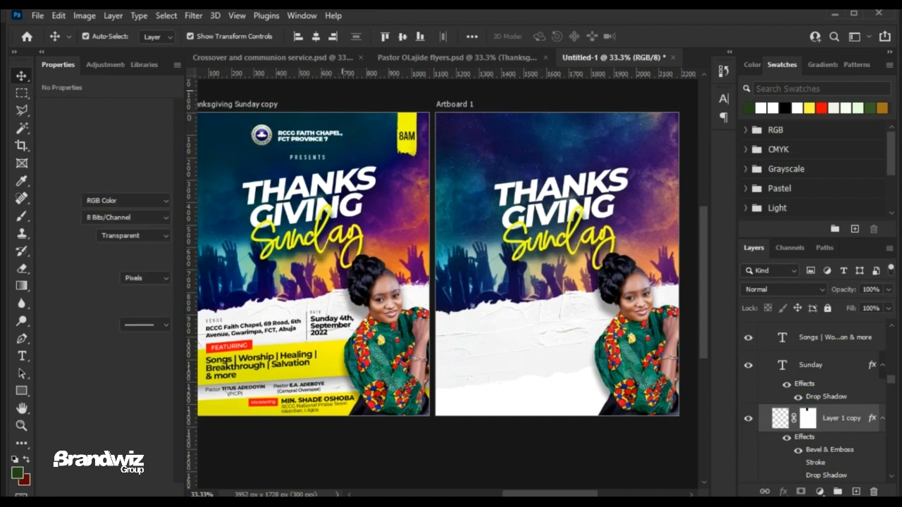
Duplicate the church logo, church name and PRESENTS text onto Artboard 1, placing them above the THANKS GIVING title as in the original flyer.
click(305, 160)
click(310, 158)
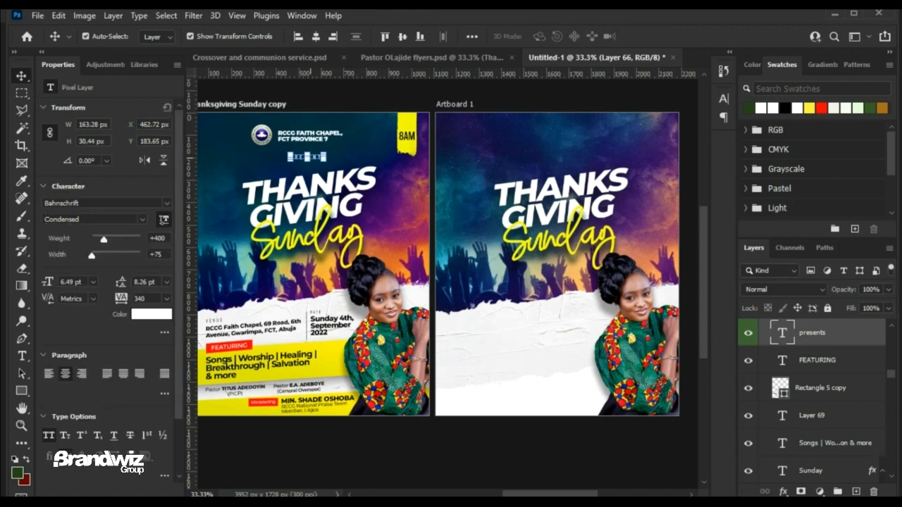
shift+click(300, 139)
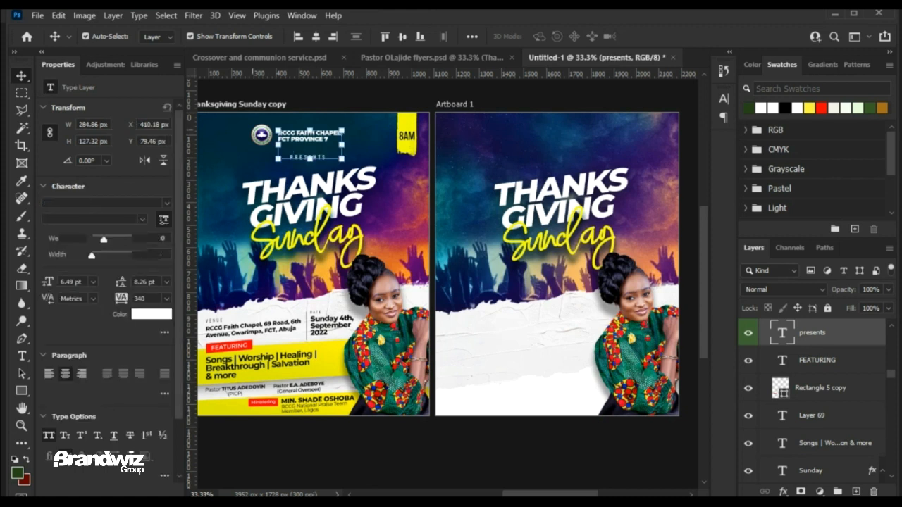
shift+click(260, 138)
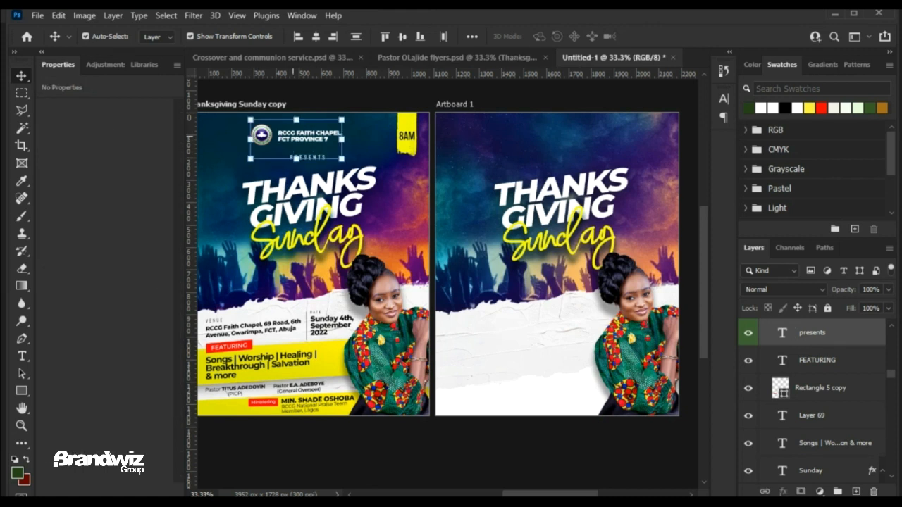
drag(296, 135, 455, 125)
mouse_move(557, 130)
mouse_down()
mouse_move(599, 133)
mouse_move(560, 134)
mouse_up()
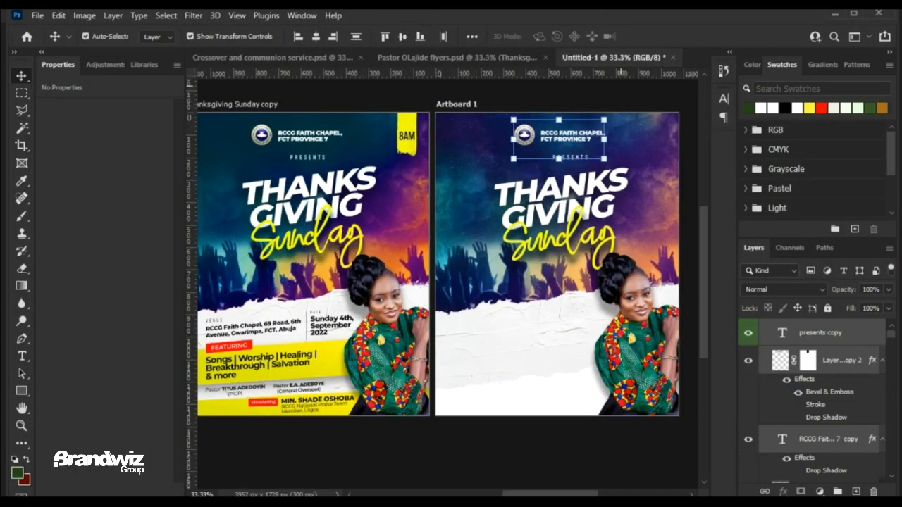
Nudge the copied church logo, church name and PRESENTS text slightly down on Artboard 1.
key(Down)
key(Down)
key(Down)
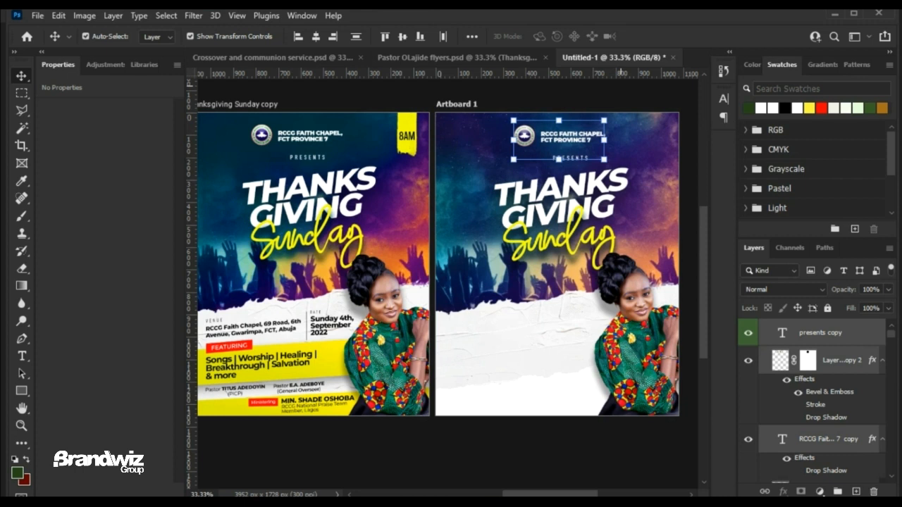
key(Up)
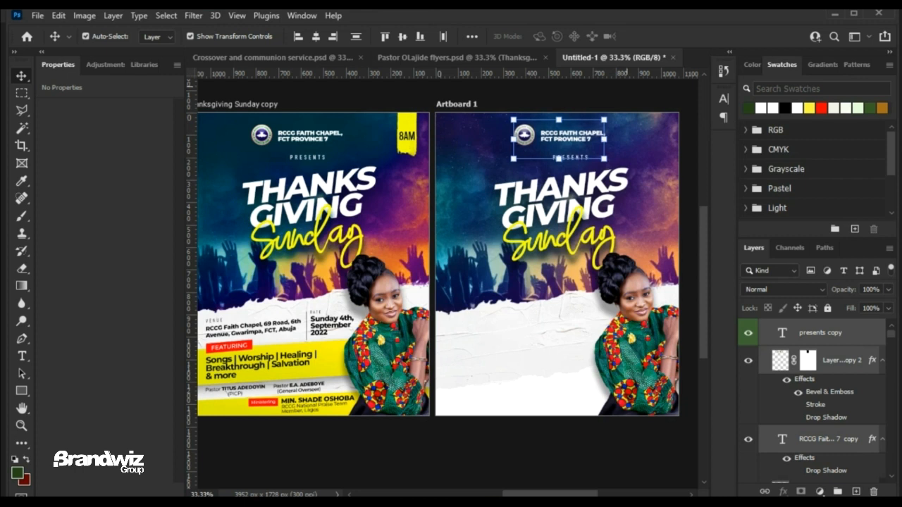
click(624, 86)
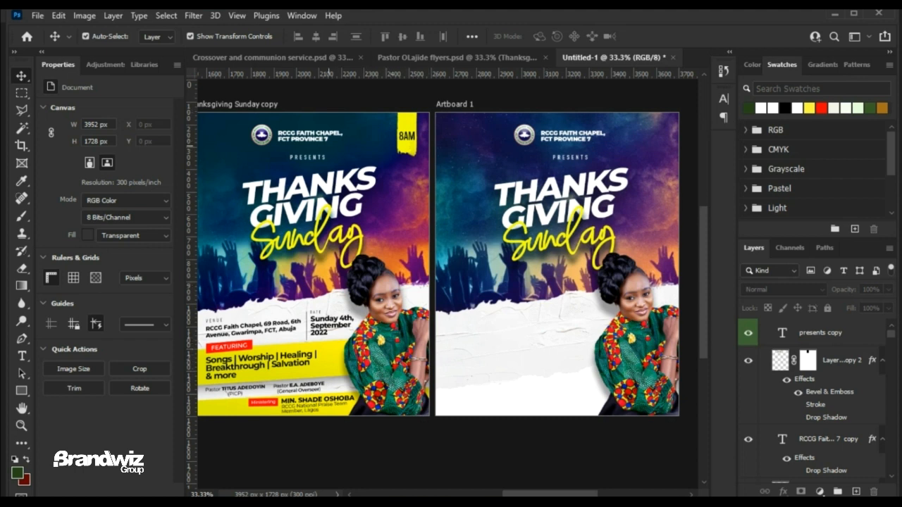
Add a new empty layer on Artboard 1 just above Vibrance 6, behind the THANKS GIVING text.
click(387, 193)
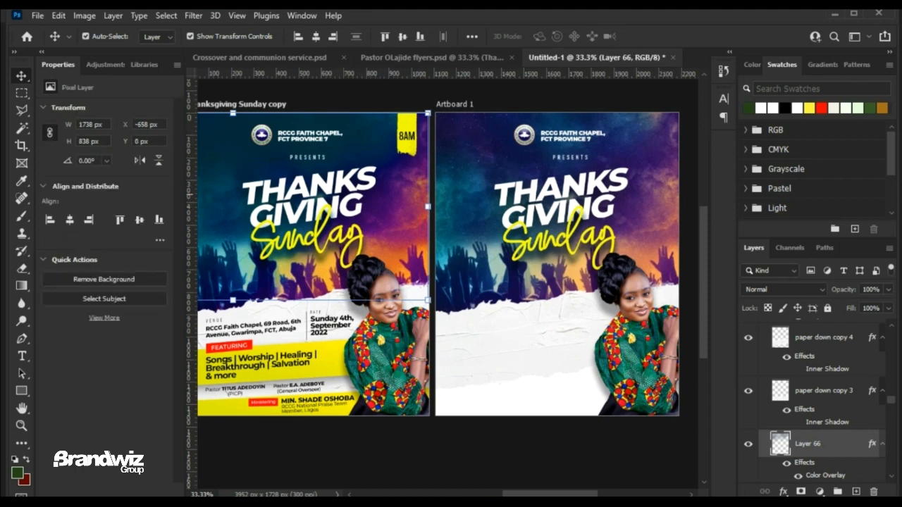
click(471, 165)
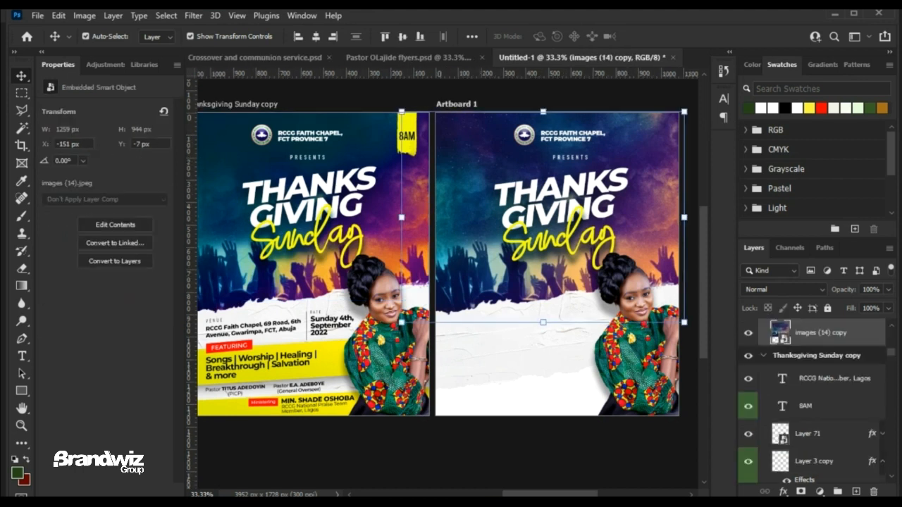
click(856, 491)
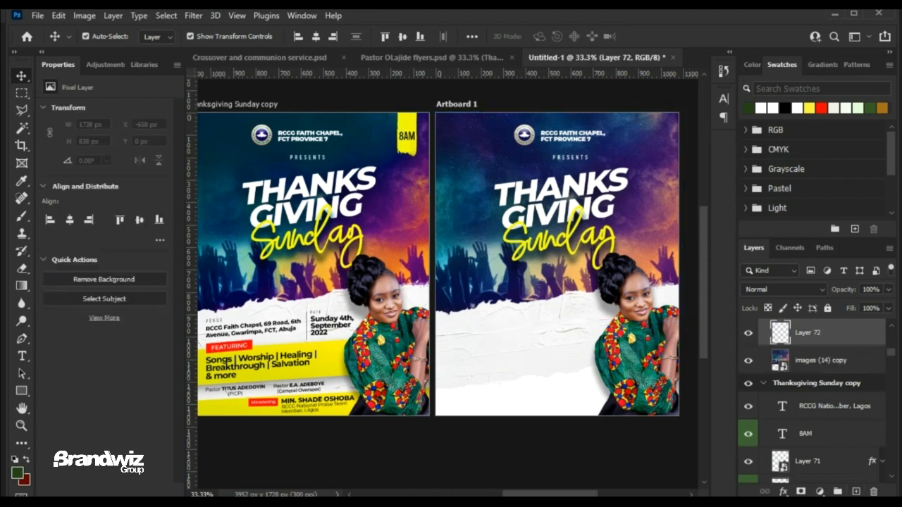
drag(808, 333, 808, 372)
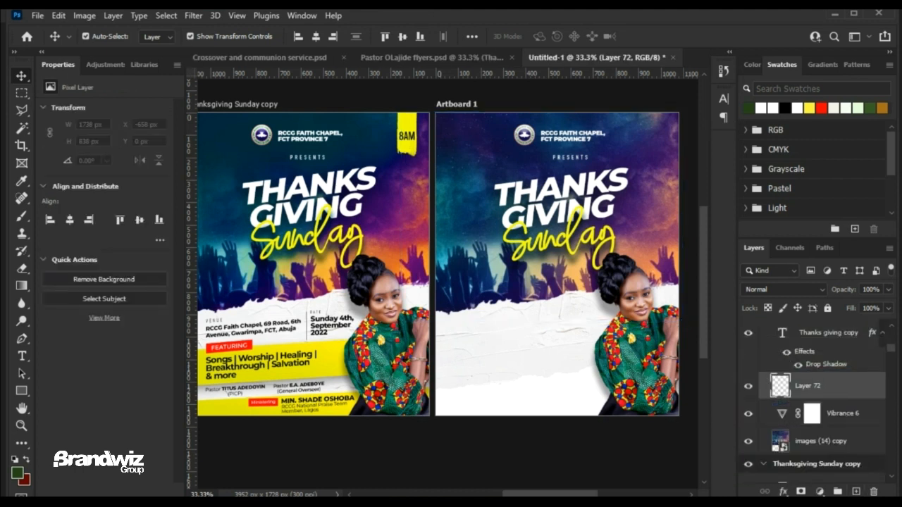
Set up the Brush tool with a dark teal foreground color sampled from the artwork, 48% opacity and 29% flow.
key(b)
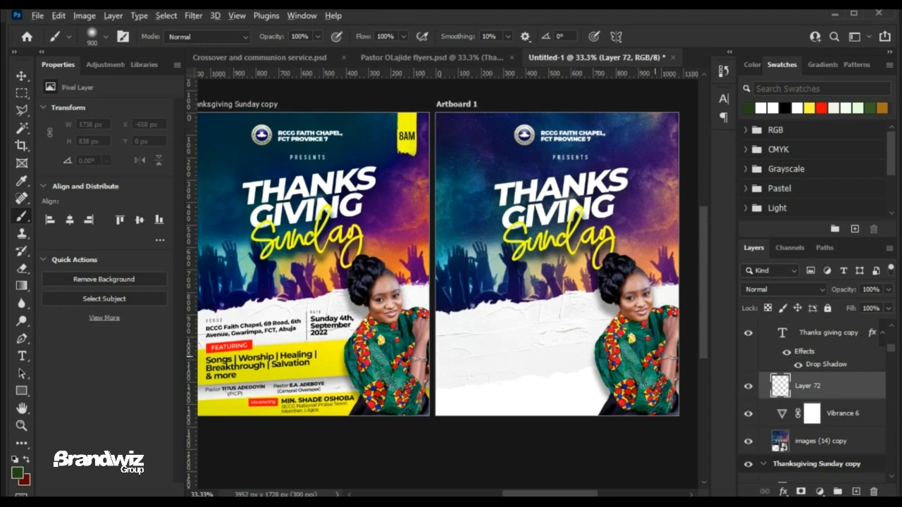
alt+click(622, 374)
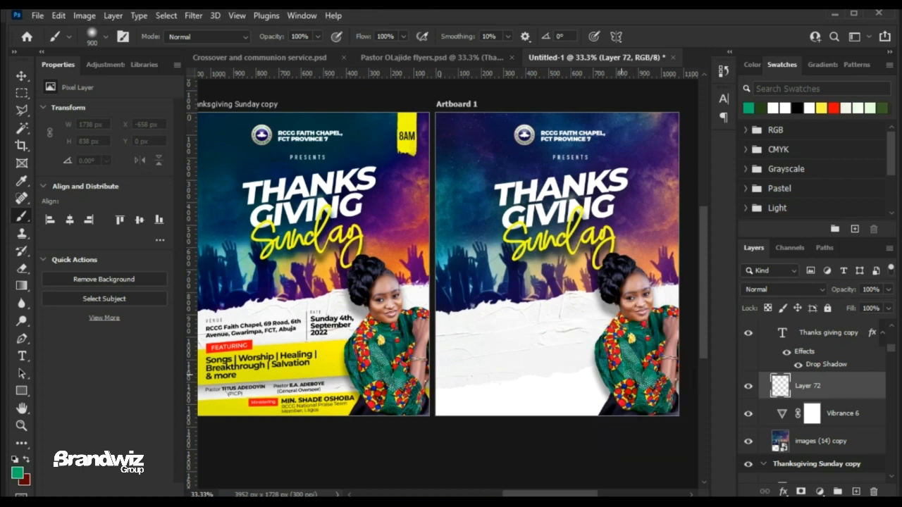
alt+click(621, 376)
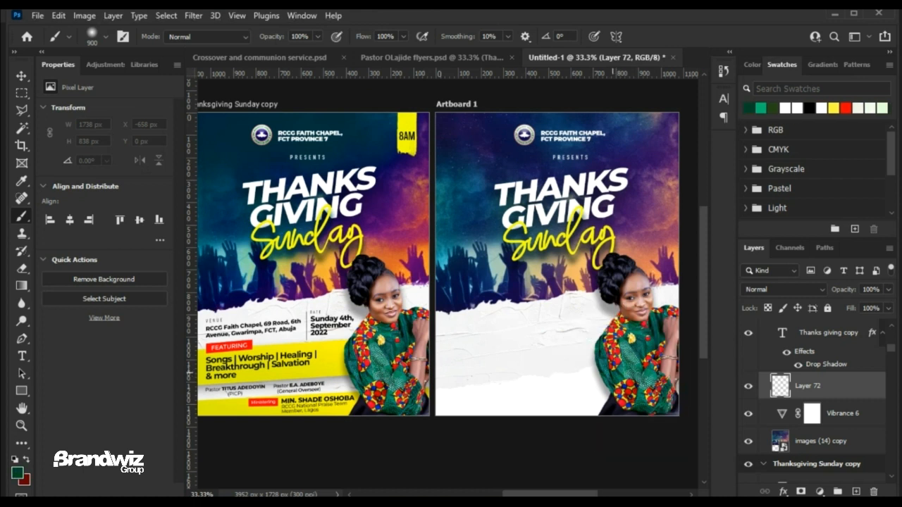
alt+click(608, 377)
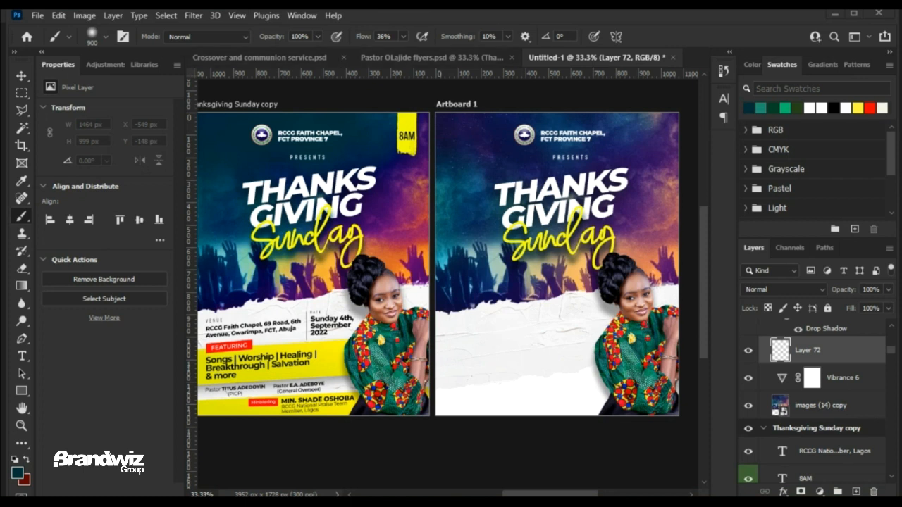
click(403, 37)
drag(403, 52, 398, 51)
click(318, 36)
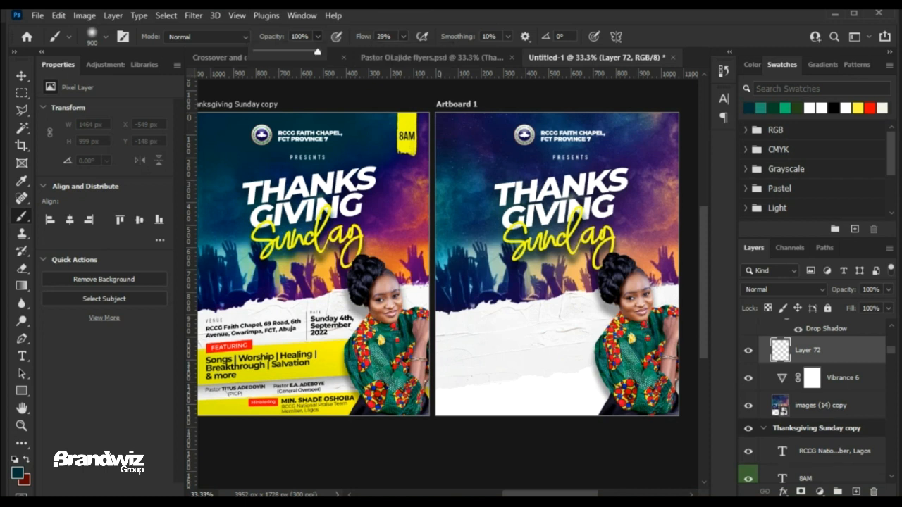
drag(318, 51, 285, 52)
Paint soft dark teal across the top of Artboard 1's background with 600 and 500 px brushes on Layer 72.
click(465, 143)
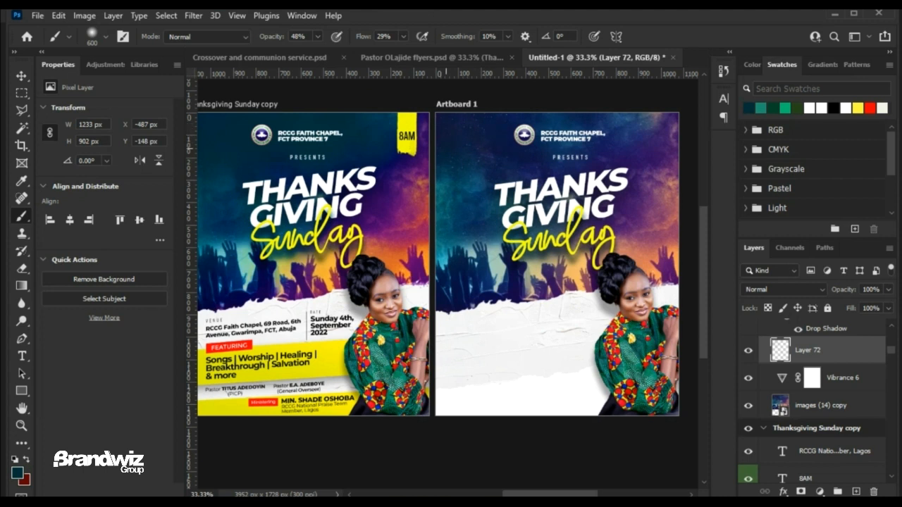
click(552, 119)
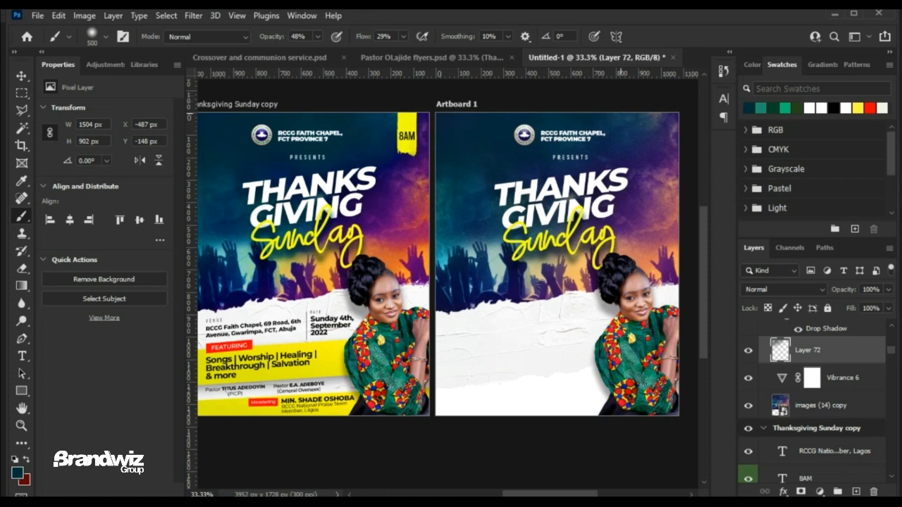
click(646, 101)
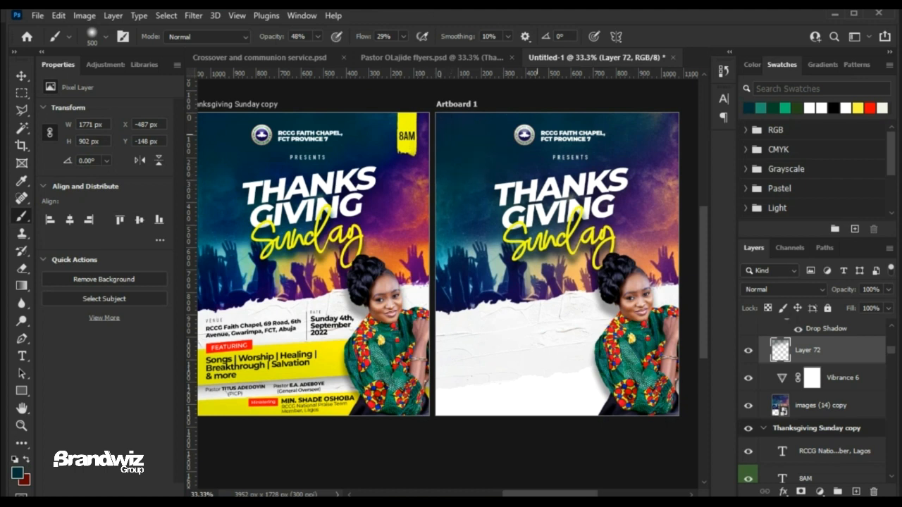
key(v)
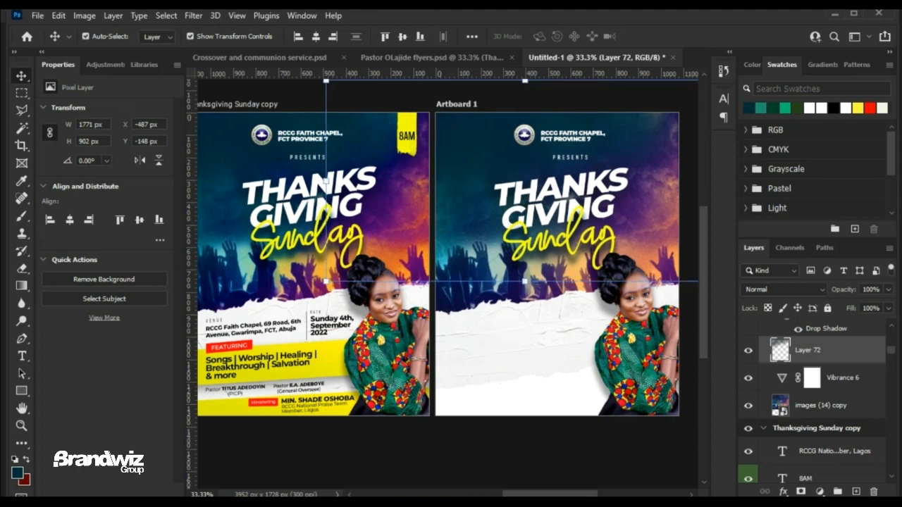
Compare Artboard 1's background with and without the painted teal layer, keeping it visible.
click(749, 350)
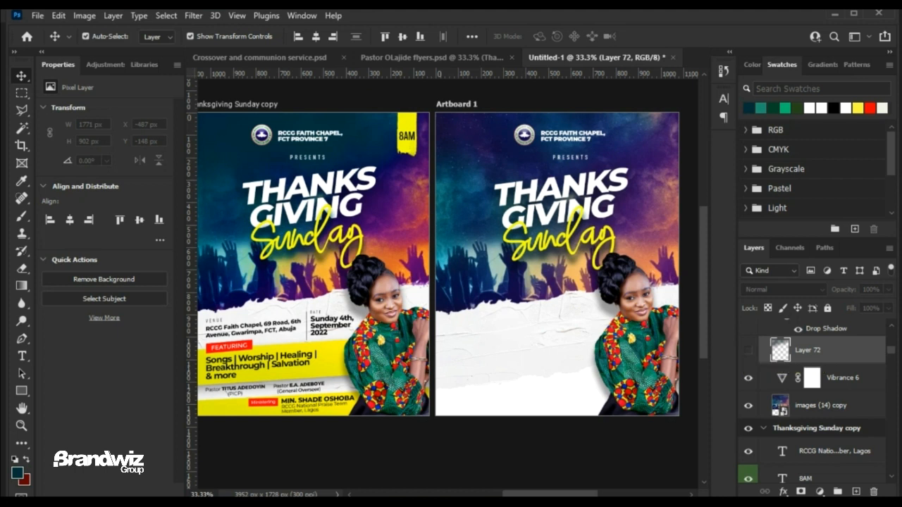
click(749, 350)
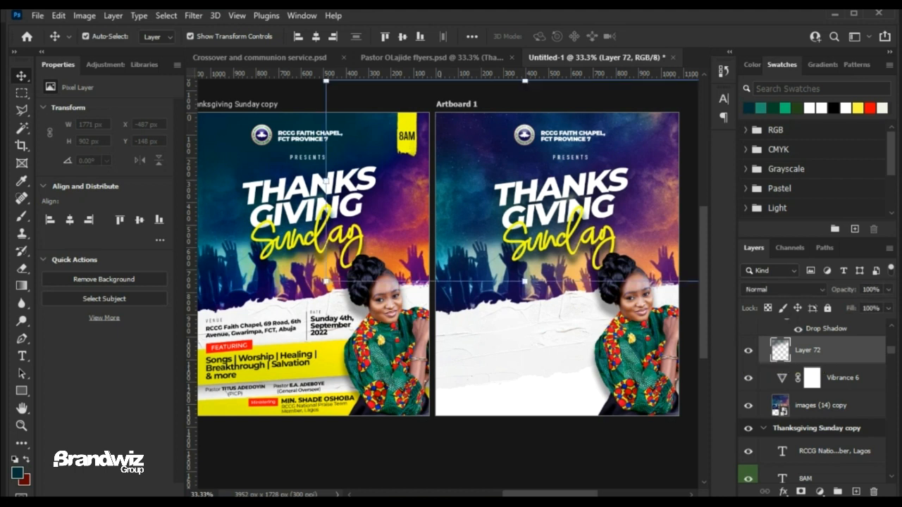
click(660, 95)
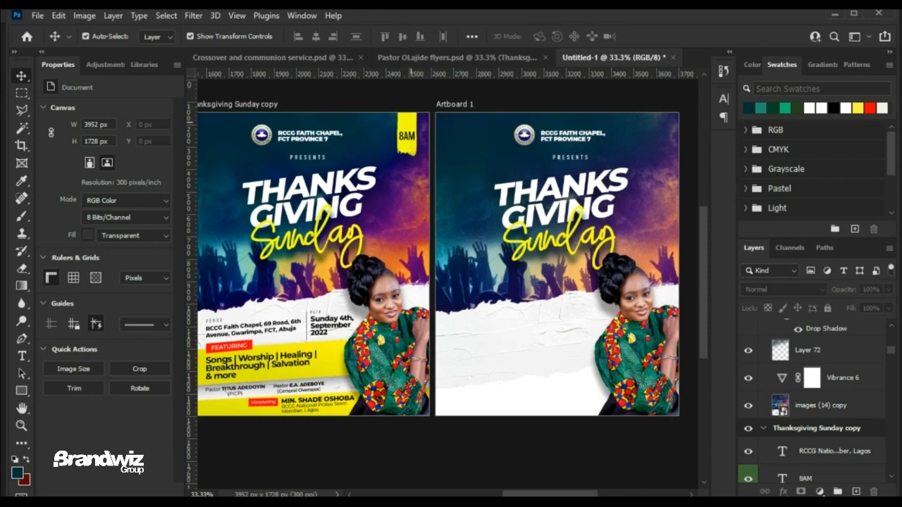
Duplicate the yellow brush tag and its 8AM text onto Artboard 1, aligned at the flyer's upper-right edge as in the original.
click(409, 120)
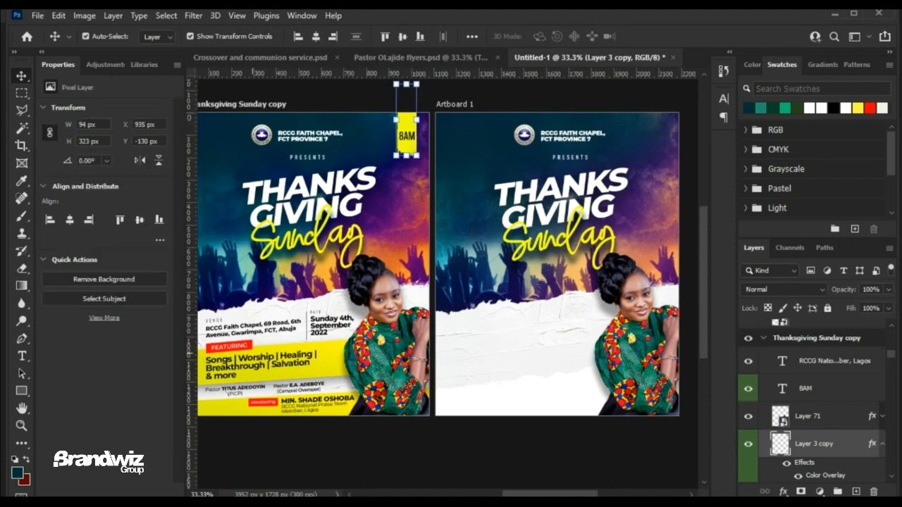
shift+click(407, 135)
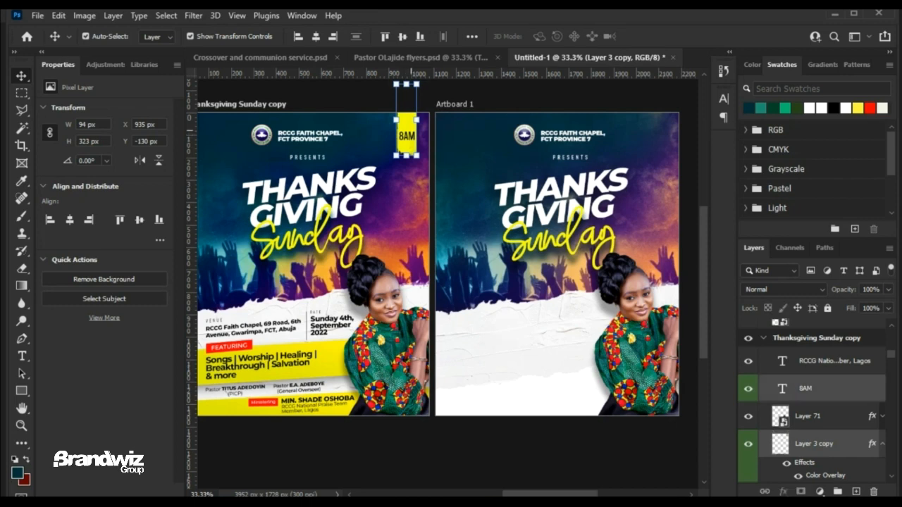
drag(407, 134, 651, 131)
key(Escape)
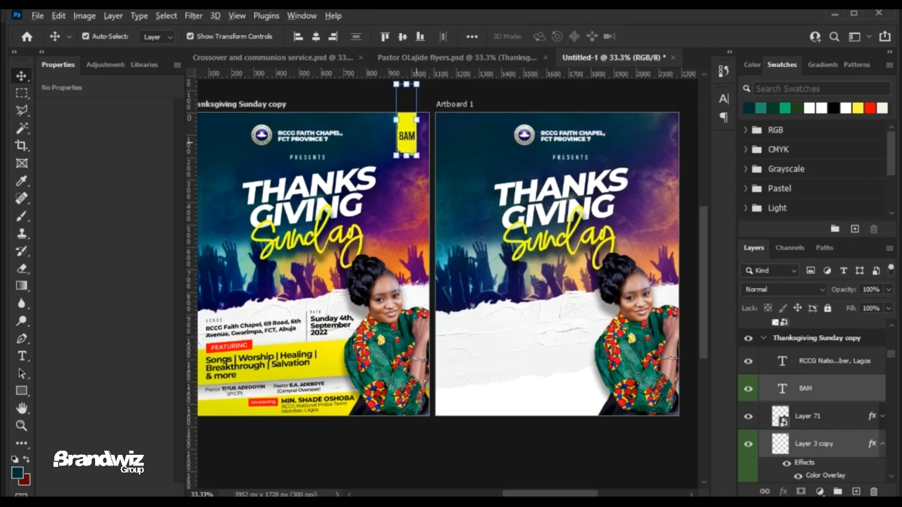
drag(413, 140, 650, 132)
drag(645, 134, 645, 134)
drag(595, 145, 641, 125)
drag(452, 106, 656, 110)
key(shift+Down)
key(shift+Down)
key(shift+Down)
key(shift+Down)
click(654, 101)
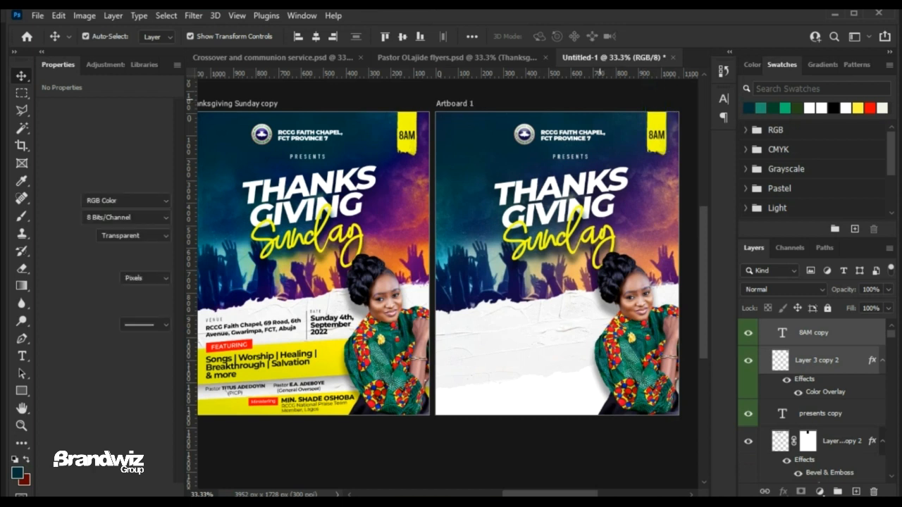
click(551, 348)
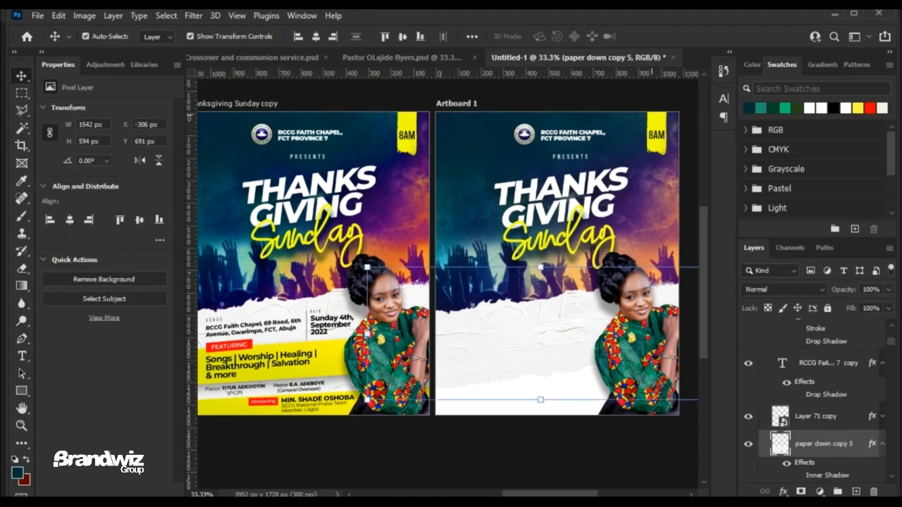
click(652, 113)
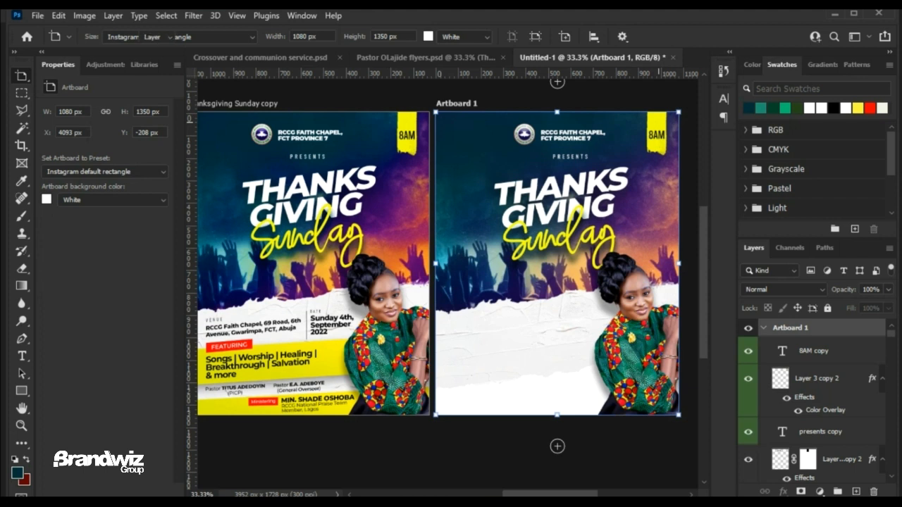
click(659, 122)
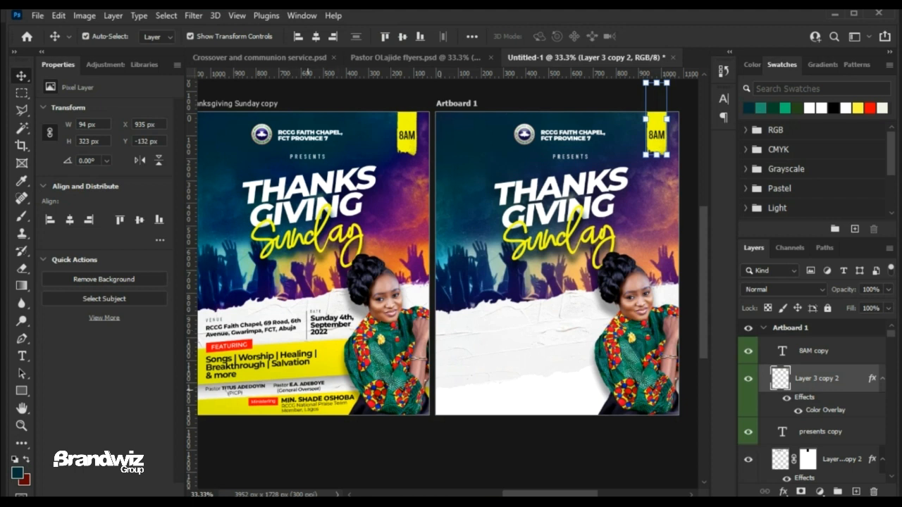
click(332, 373)
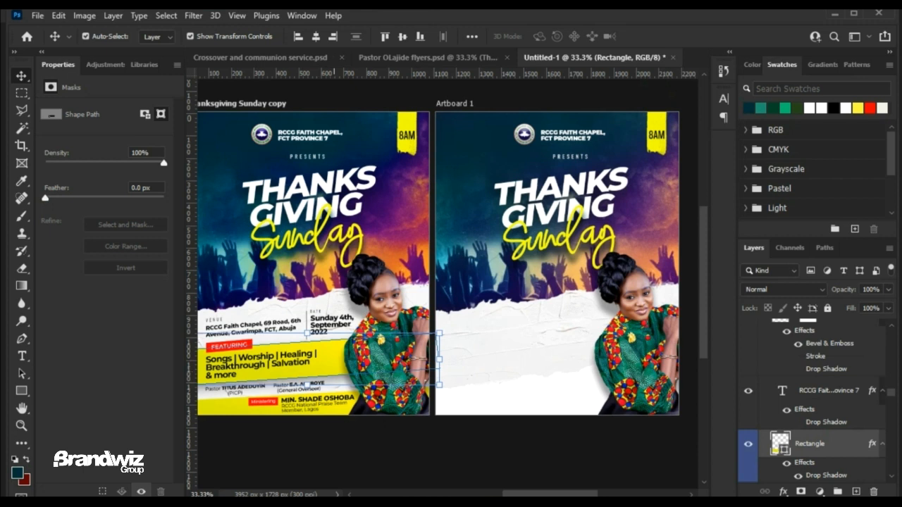
click(325, 441)
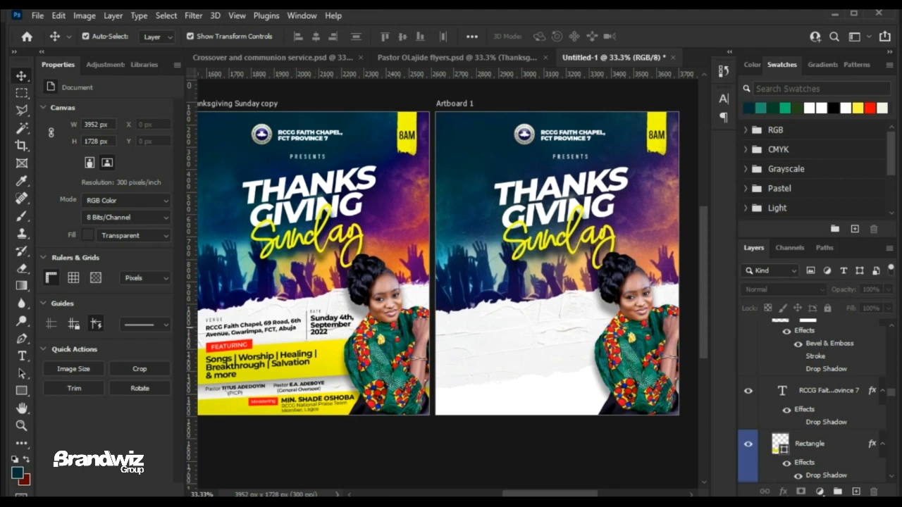
Try to duplicate the yellow band with its FEATURING label and Songs | Worship | Healing text onto Artboard 1.
click(246, 345)
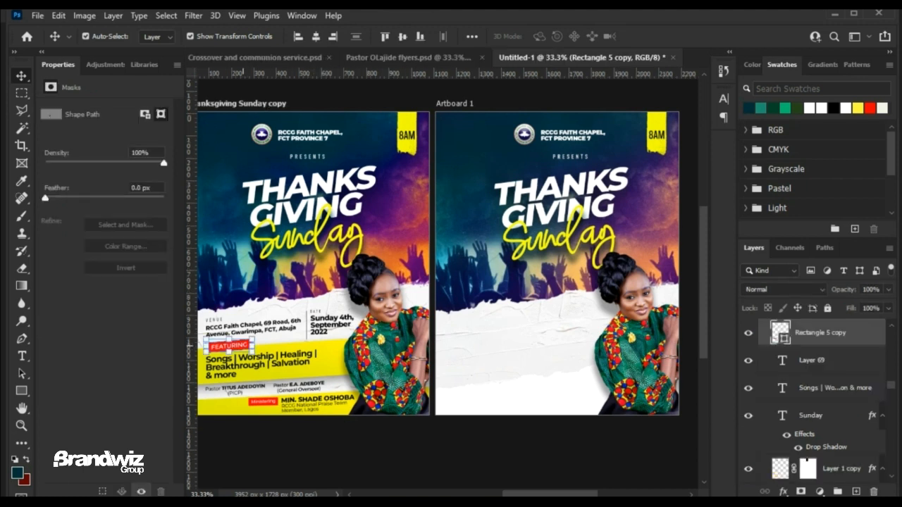
shift+click(241, 345)
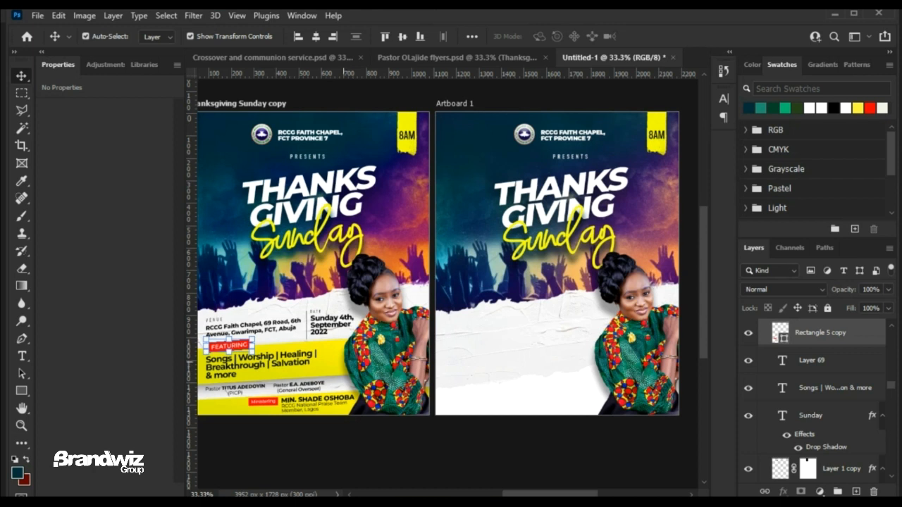
shift+click(327, 359)
shift+click(304, 357)
drag(281, 356, 530, 358)
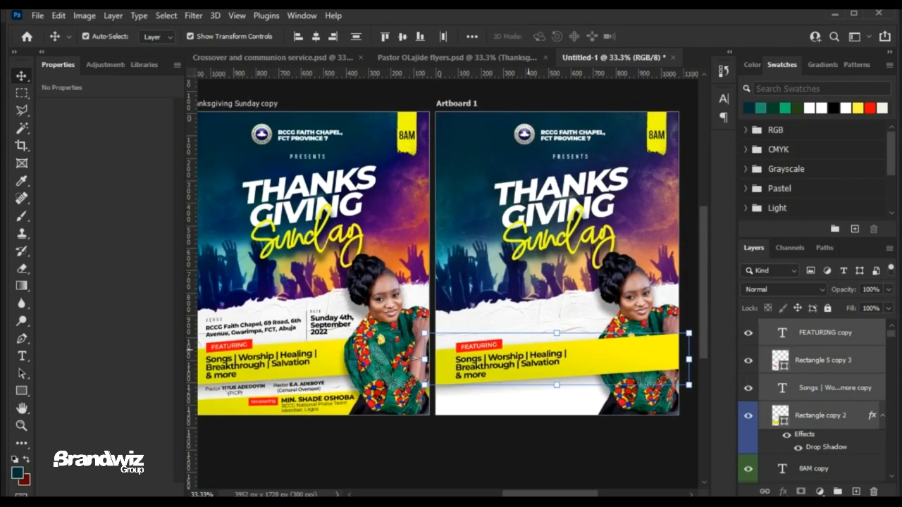
Nudge the copied yellow band, label and text left on Artboard 1, and delete these copies.
key(Left)
key(Left)
key(Left)
key(Left)
key(Left)
key(Left)
key(Left)
key(Left)
key(Left)
key(Left)
key(Left)
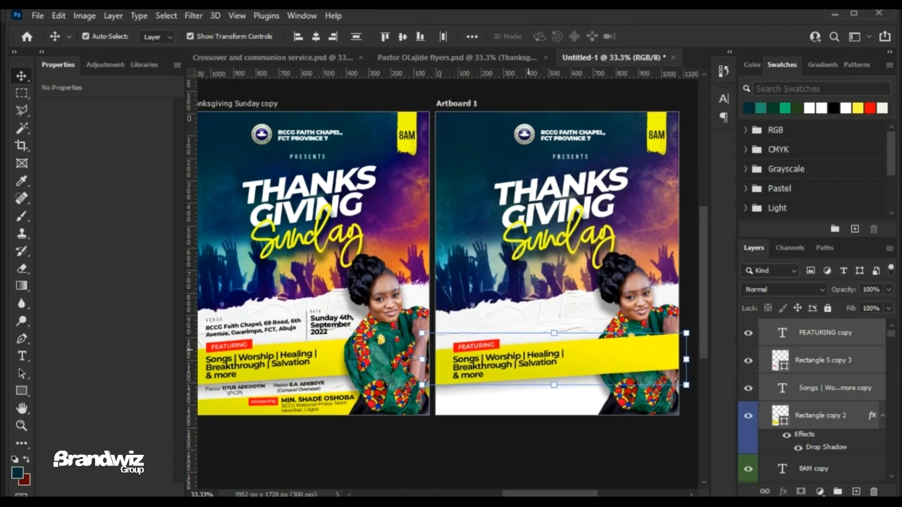
key(Delete)
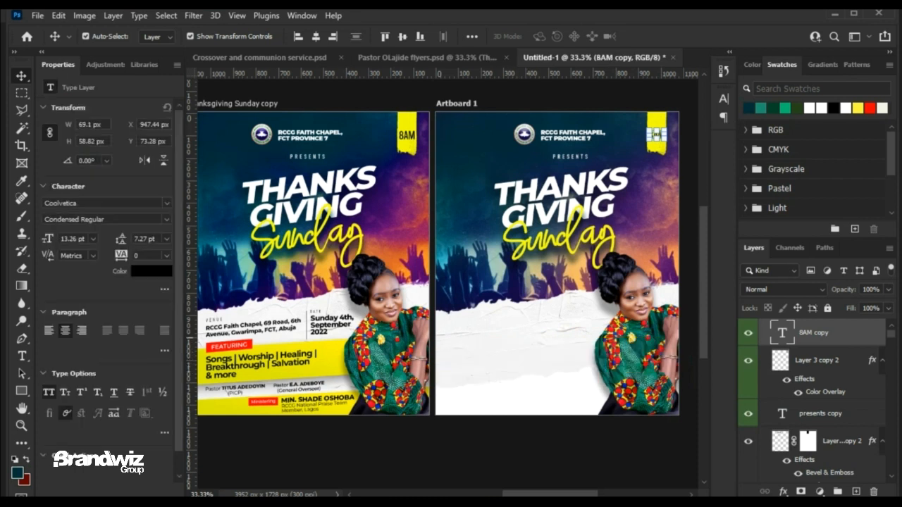
Draw a yellow rectangle about 814 × 167 px across the torn paper from Artboard 1's left edge.
click(335, 348)
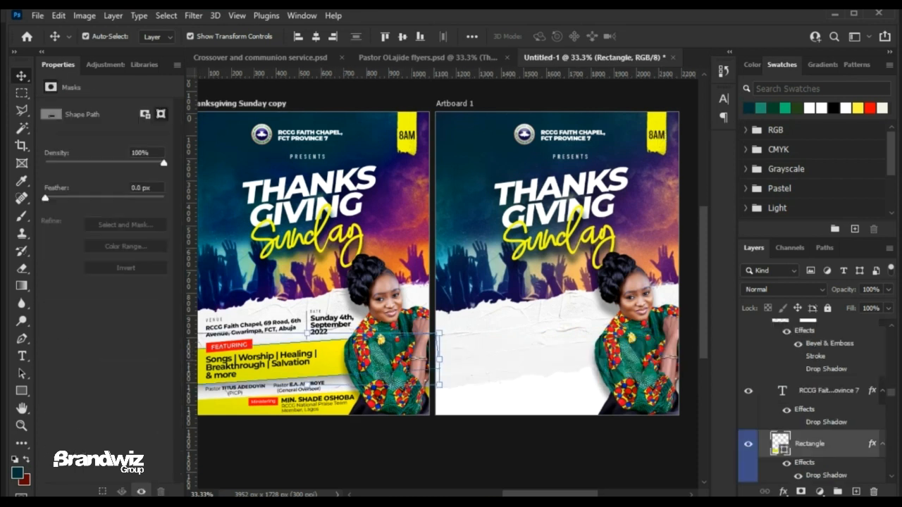
right_click(22, 391)
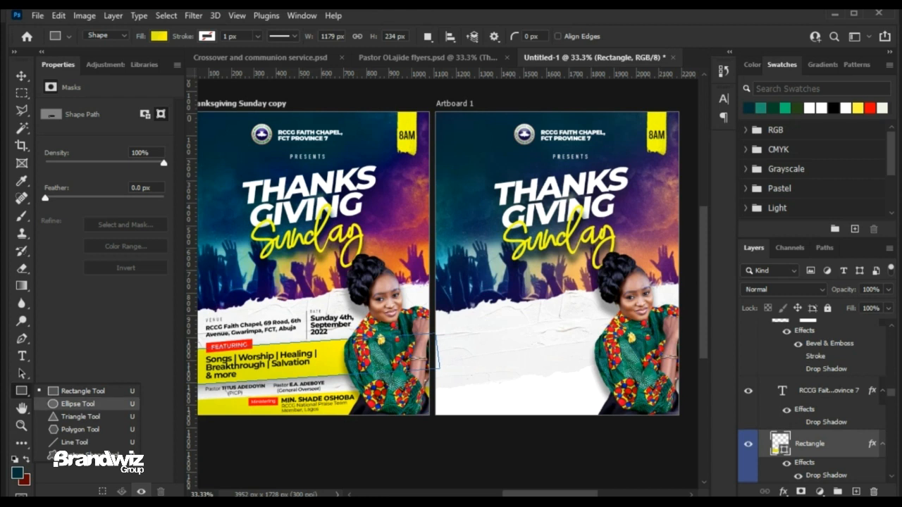
click(83, 391)
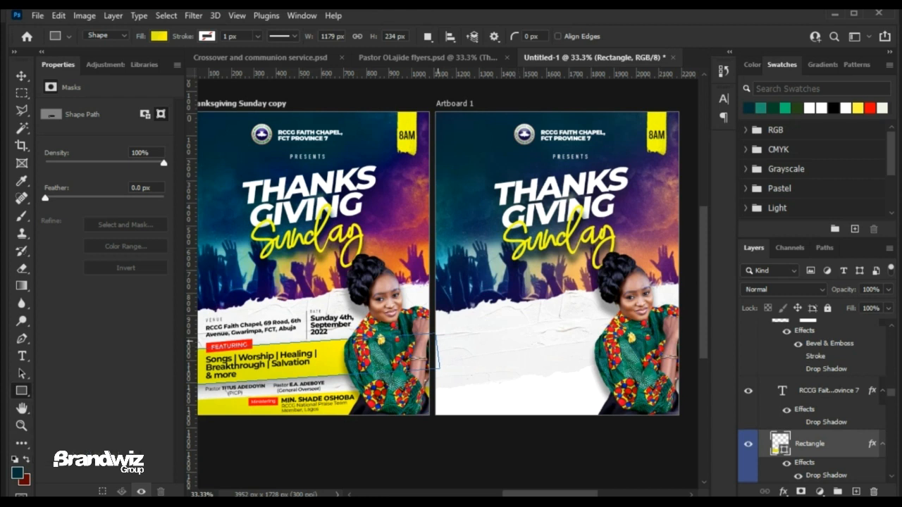
mouse_move(436, 336)
mouse_down()
mouse_move(486, 357)
mouse_move(626, 370)
mouse_move(618, 373)
mouse_up()
key(v)
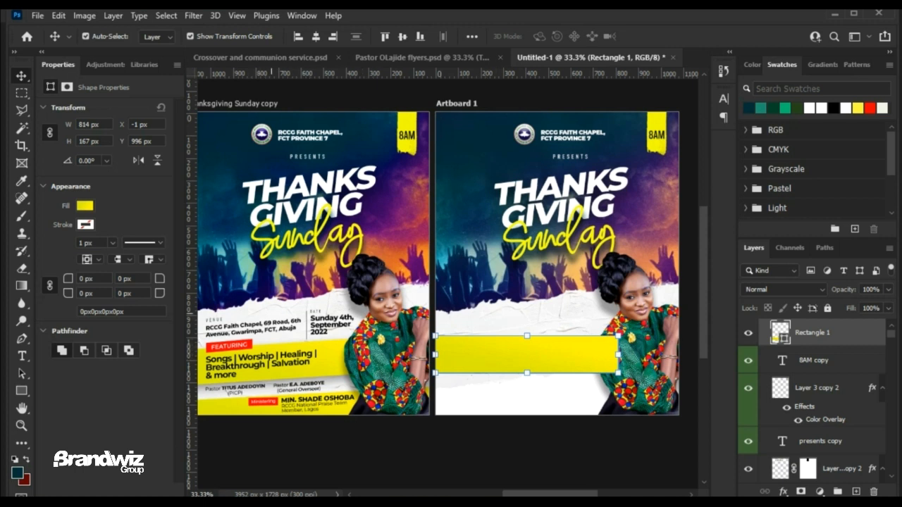
Draw a small rectangle about 259 × 41 px on the yellow band's upper edge and fill it red.
click(20, 390)
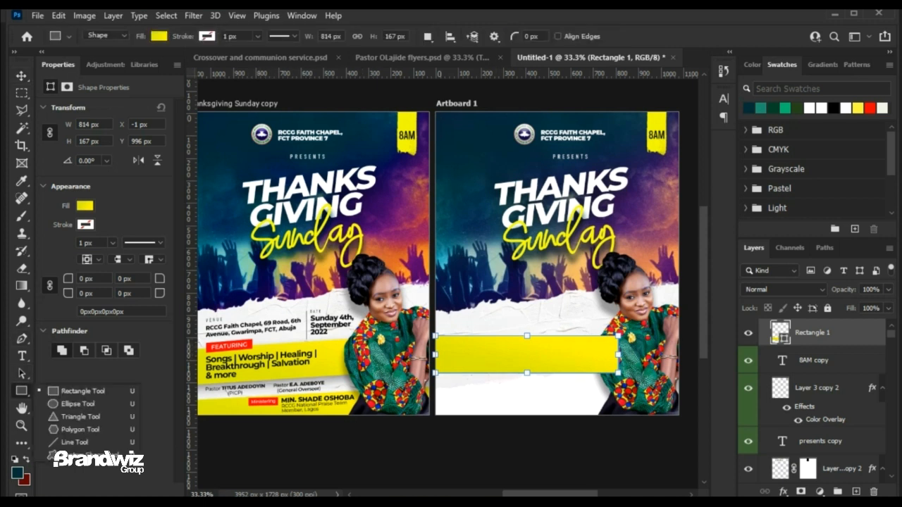
click(83, 391)
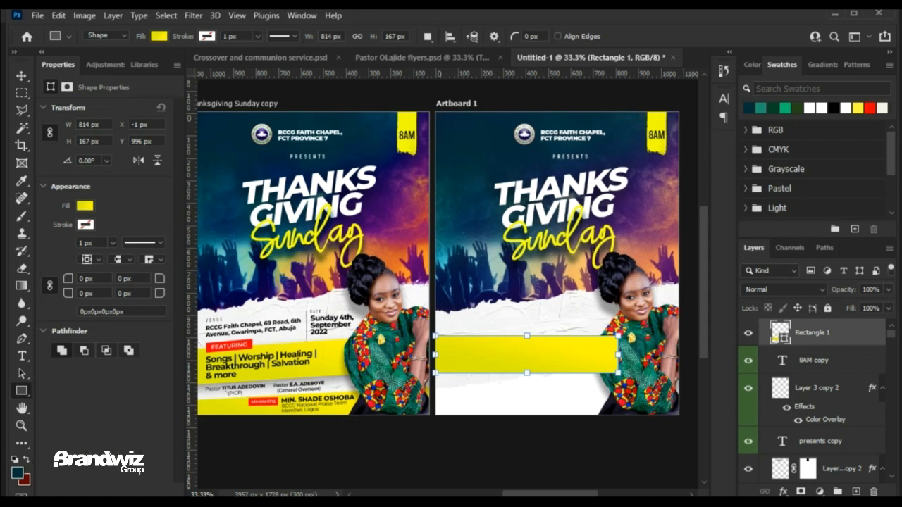
drag(452, 334, 511, 344)
key(v)
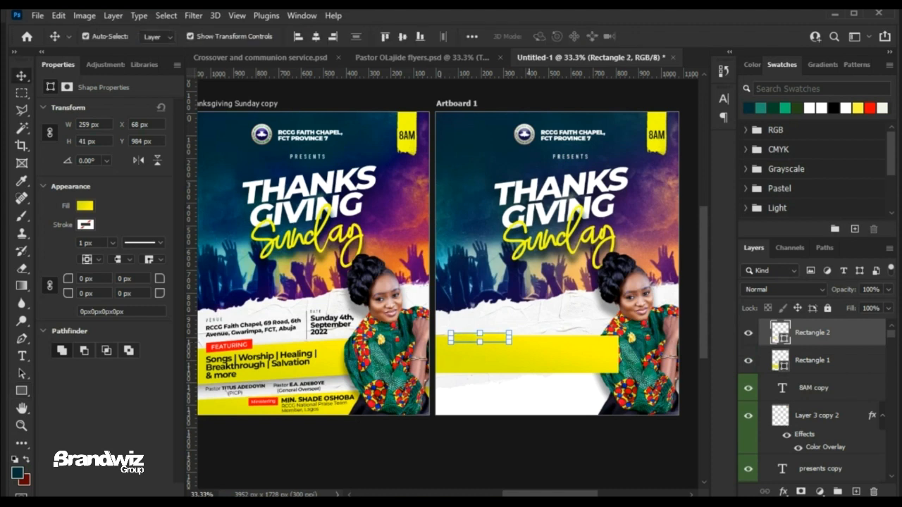
click(871, 107)
click(562, 449)
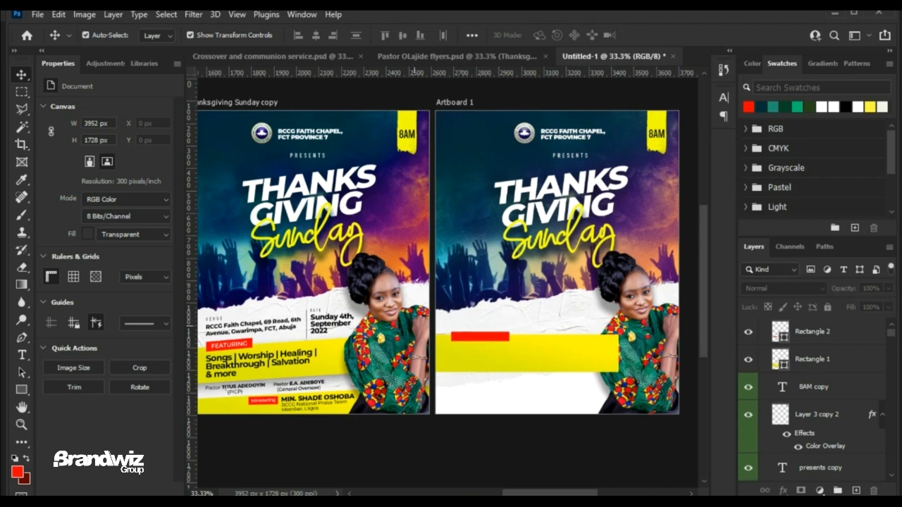
Select the red and yellow rectangles together and send them backward in the layer stack, beneath the woman's photo.
click(507, 356)
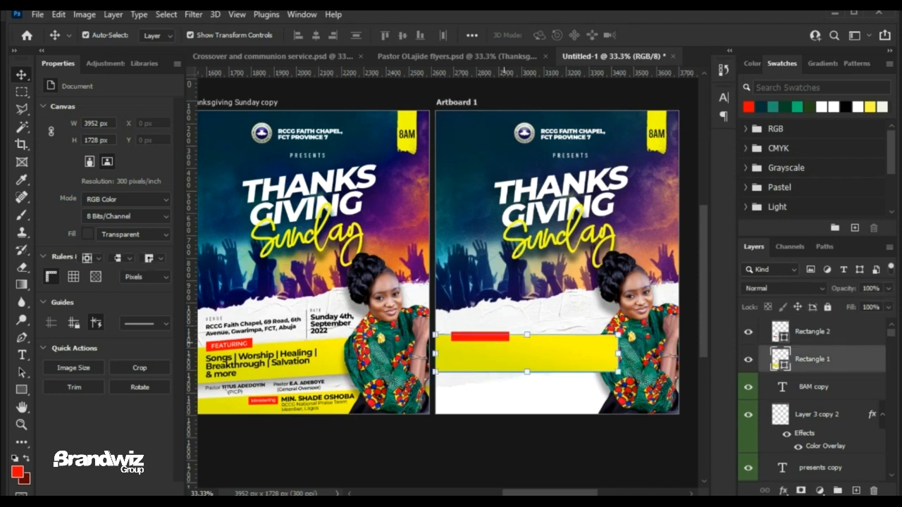
click(555, 435)
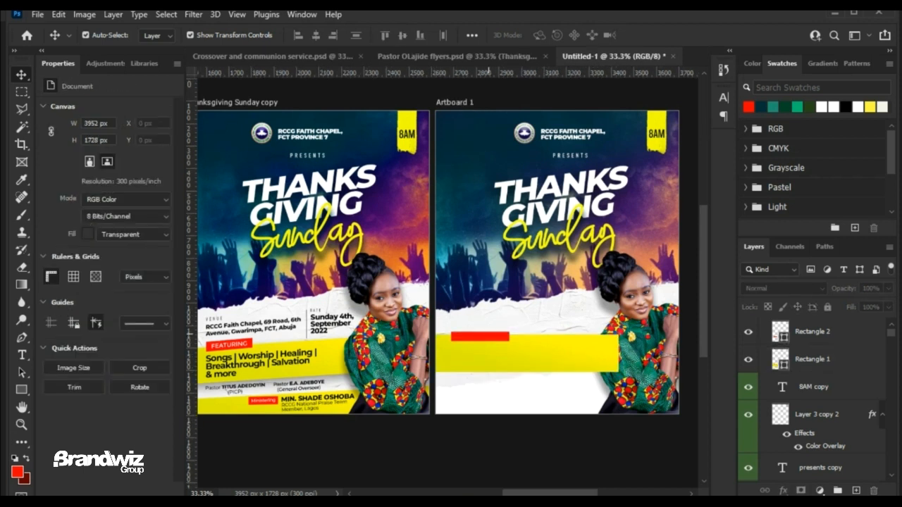
click(488, 337)
shift+click(540, 352)
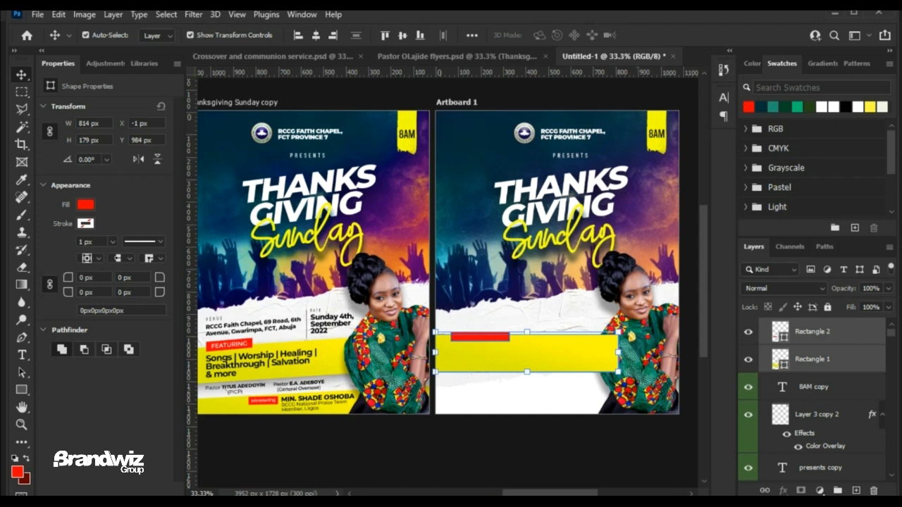
key(ctrl)
key(ctrl+bracketleft)
key(ctrl+bracketleft)
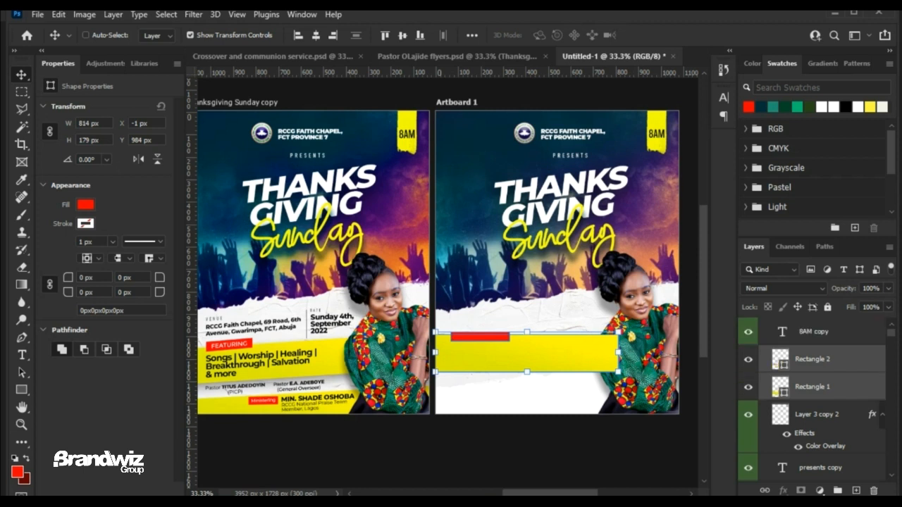
key(ctrl+bracketleft)
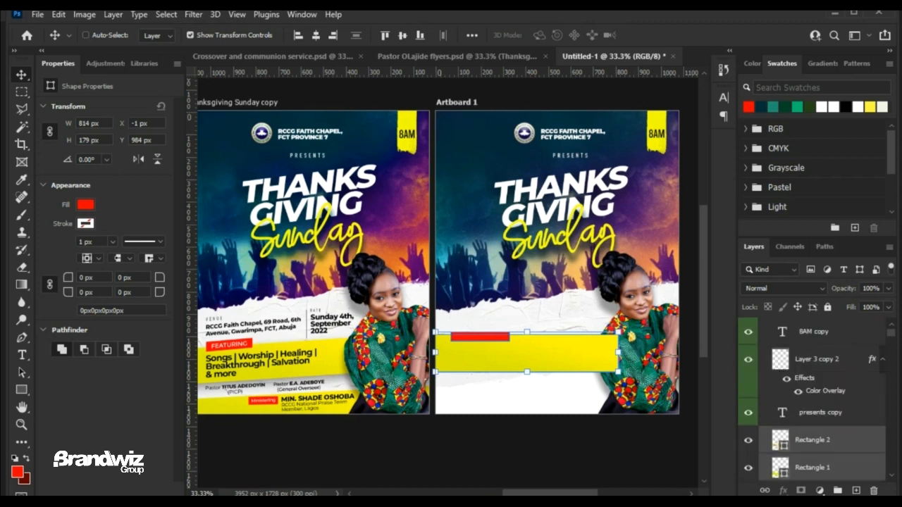
key(ctrl+bracketleft)
key(ctrl+bracketleft)
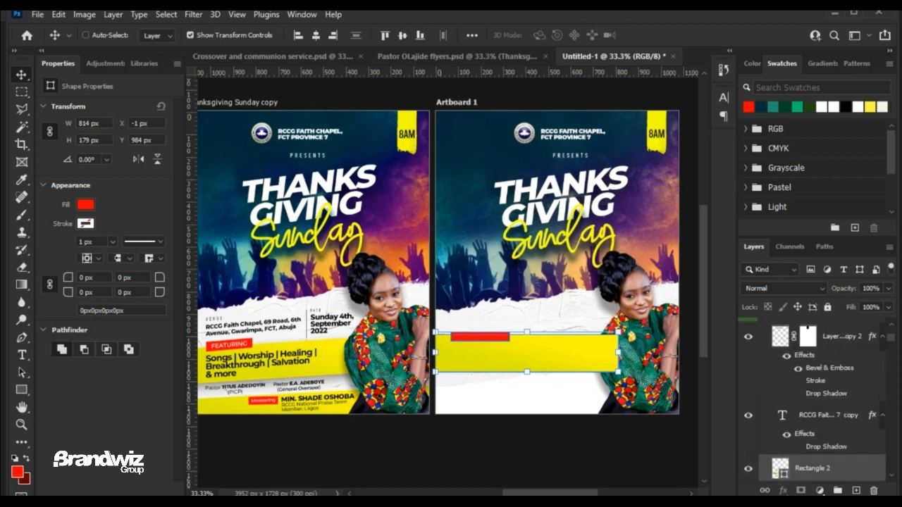
key(ctrl+bracketleft)
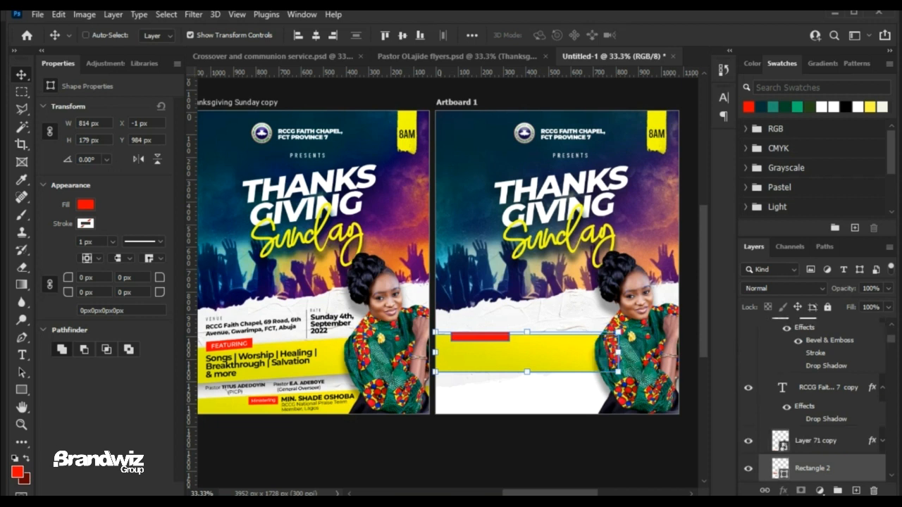
key(ctrl+bracketleft)
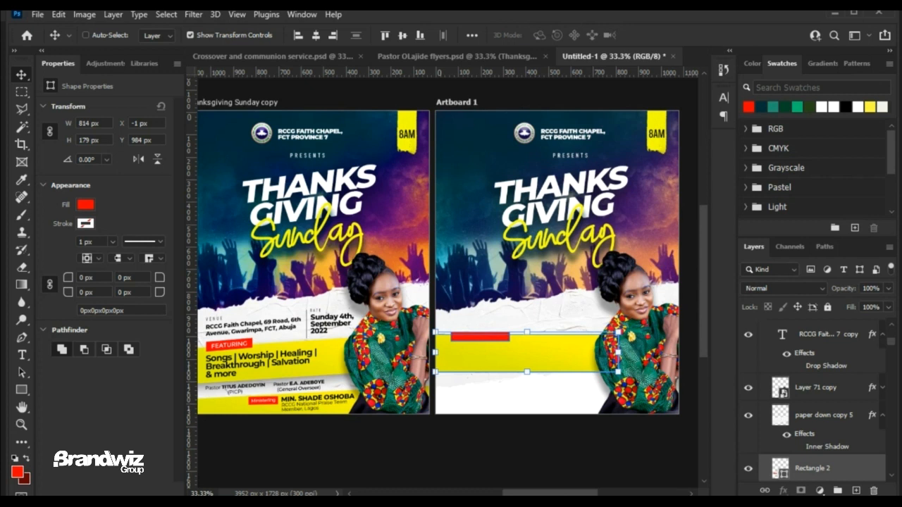
Restack both rectangles between the woman's photo and the torn paper, and delete them.
key(ctrl+bracketright)
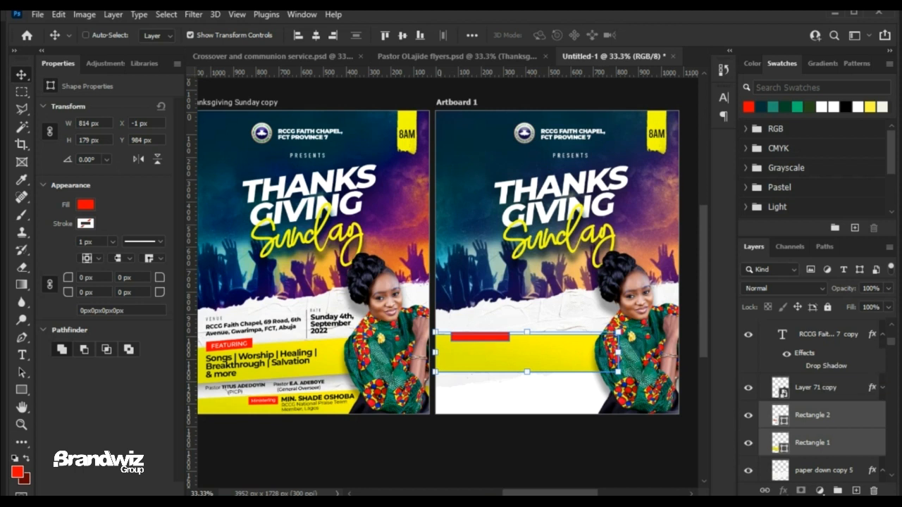
key(ctrl+bracketright)
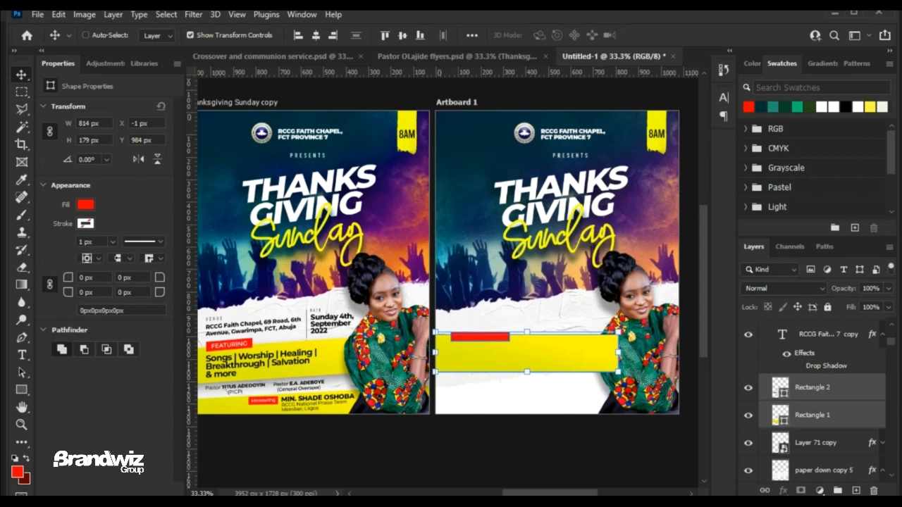
key(ctrl+bracketleft)
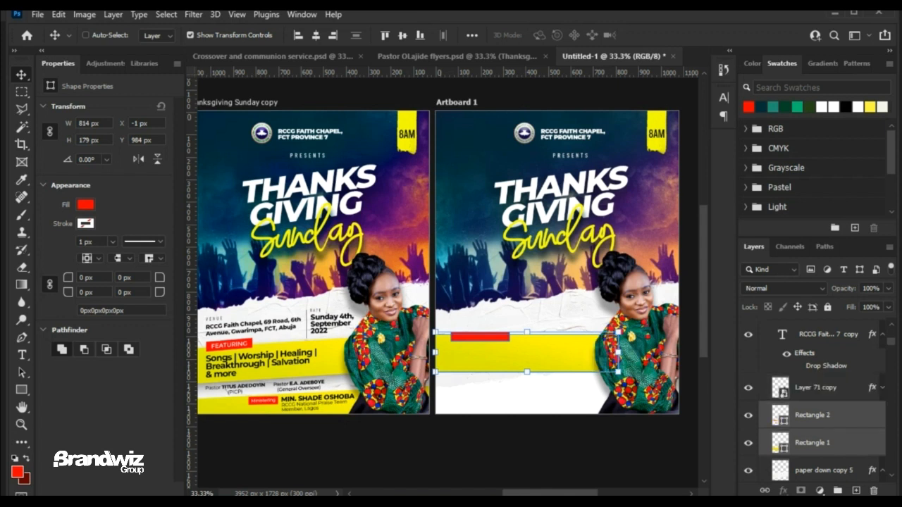
key(ctrl)
key(Delete)
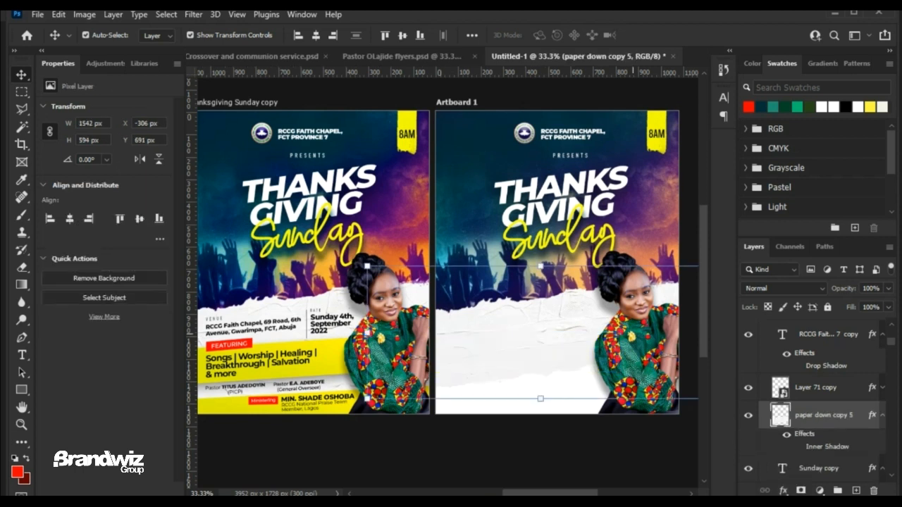
Duplicate the original flyer's yellow bands, red labels, venue, date, programme and pastor texts onto Artboard 1.
click(249, 344)
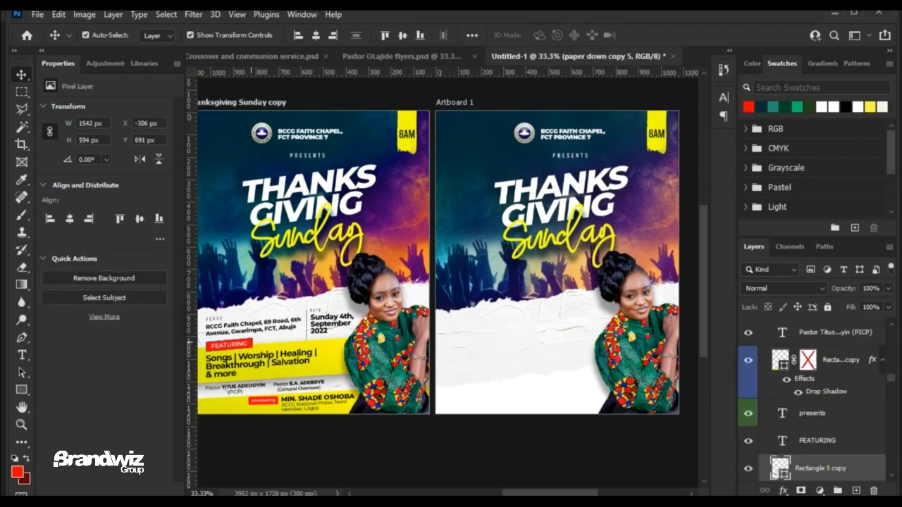
shift+click(238, 344)
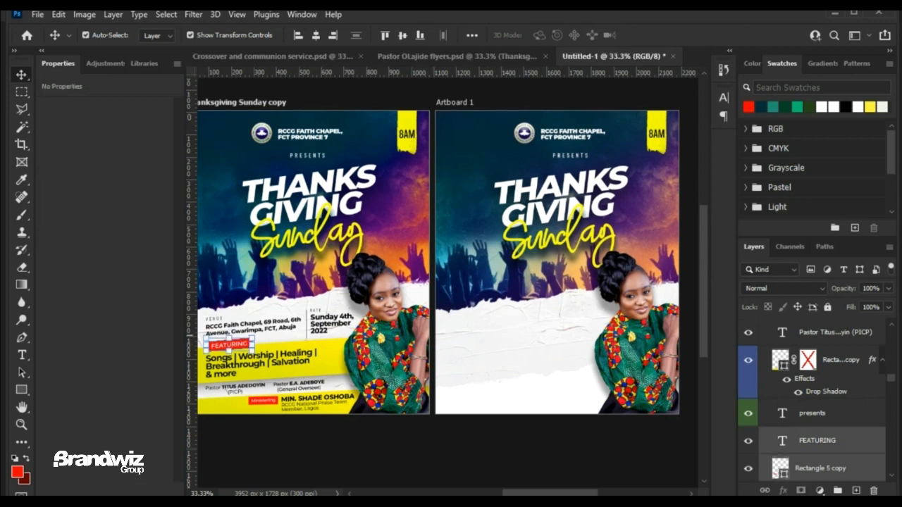
shift+click(339, 358)
shift+click(279, 358)
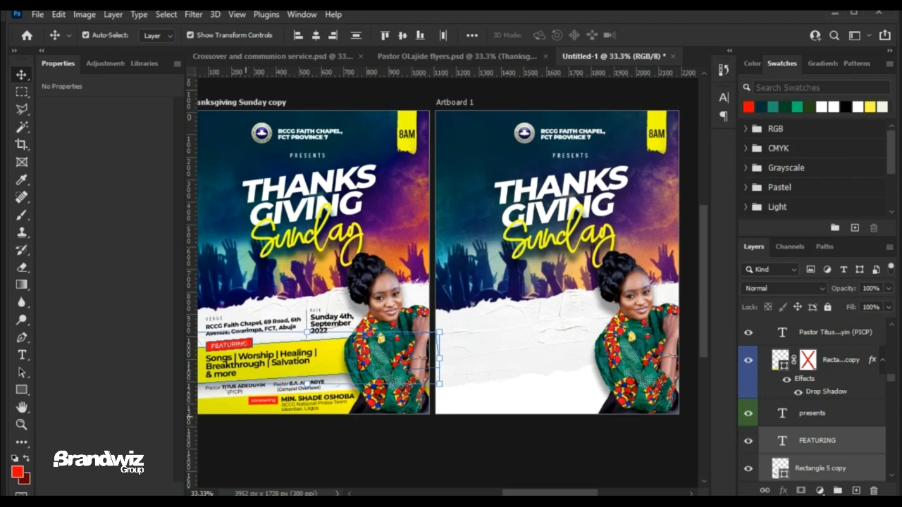
drag(440, 384, 440, 428)
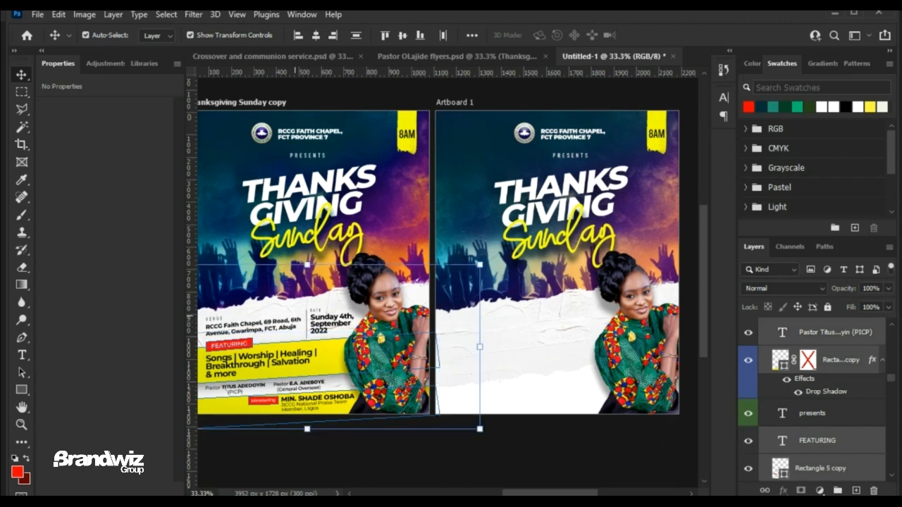
shift+click(323, 318)
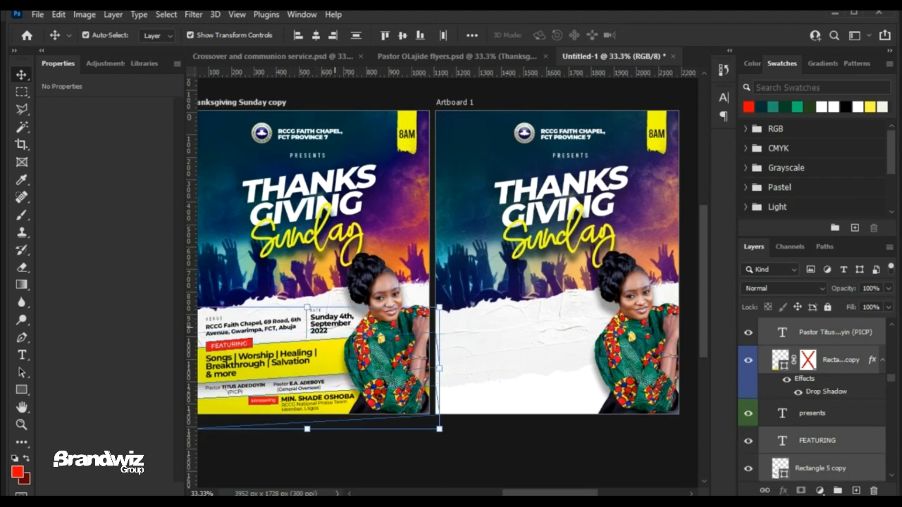
drag(285, 324, 530, 314)
key(shift+Right)
key(shift+Right)
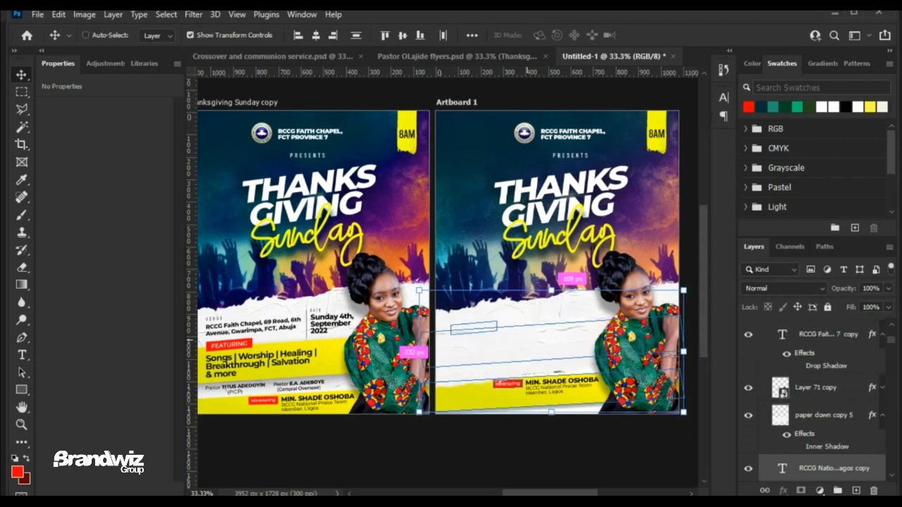
Raise the copied bands and texts above the torn paper, and nudge them down and slightly left to match the original.
key(ctrl+])
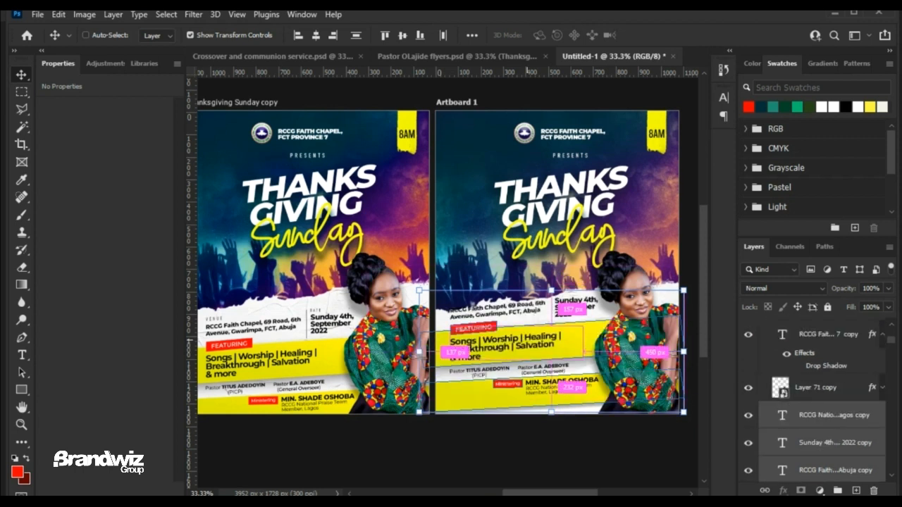
key(shift+Down)
key(shift+Down)
key(shift+Down)
key(shift+Down)
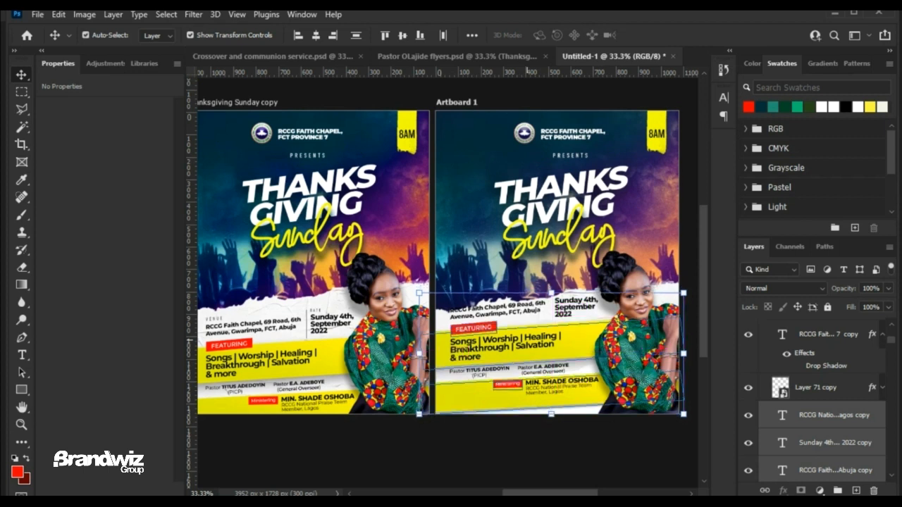
key(shift+Down)
key(shift+Down)
key(shift+Down)
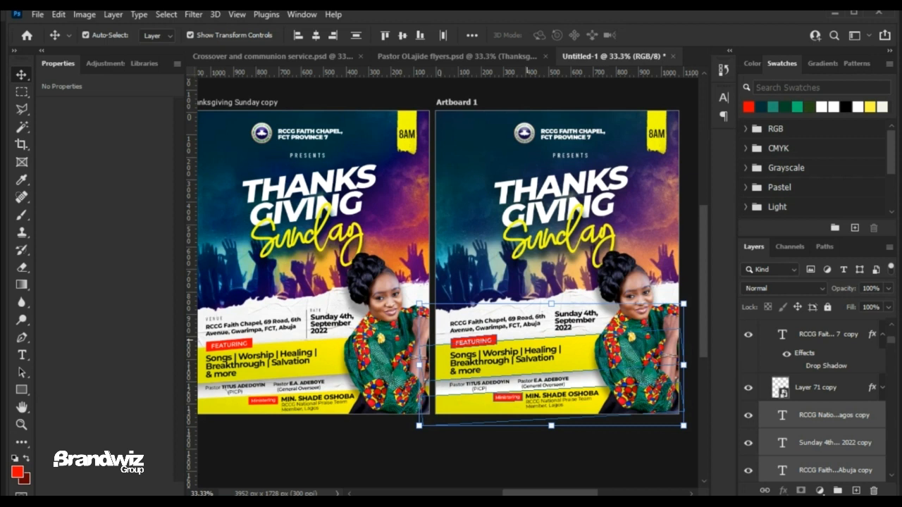
key(shift+Down)
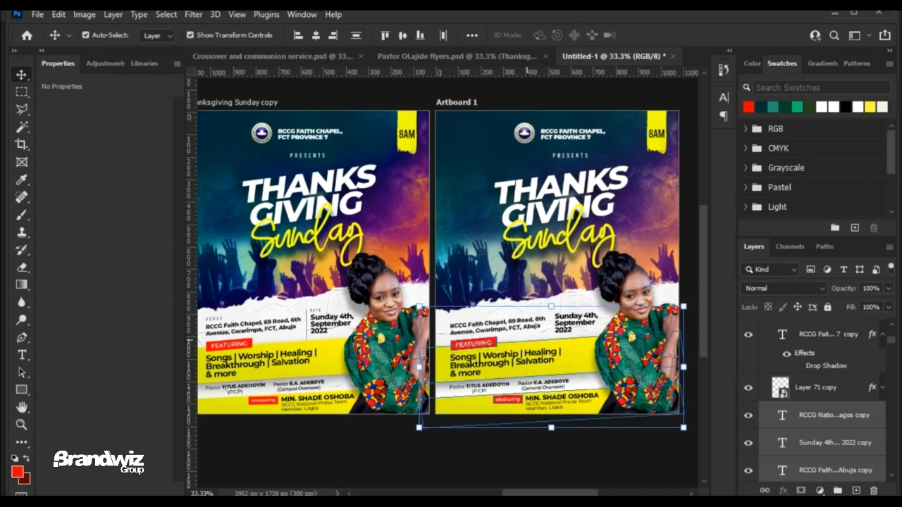
key(shift+Left)
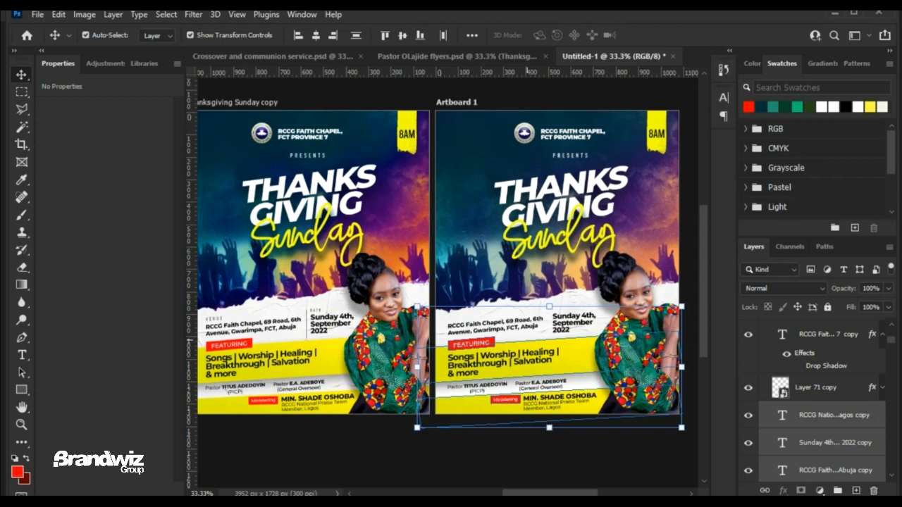
click(523, 468)
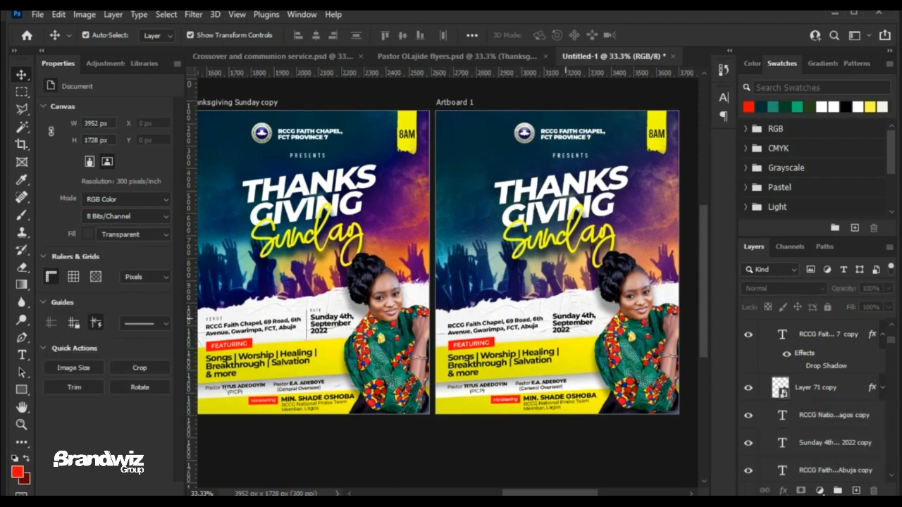
Inspect the copied date and venue address text layers on Artboard 1.
click(572, 318)
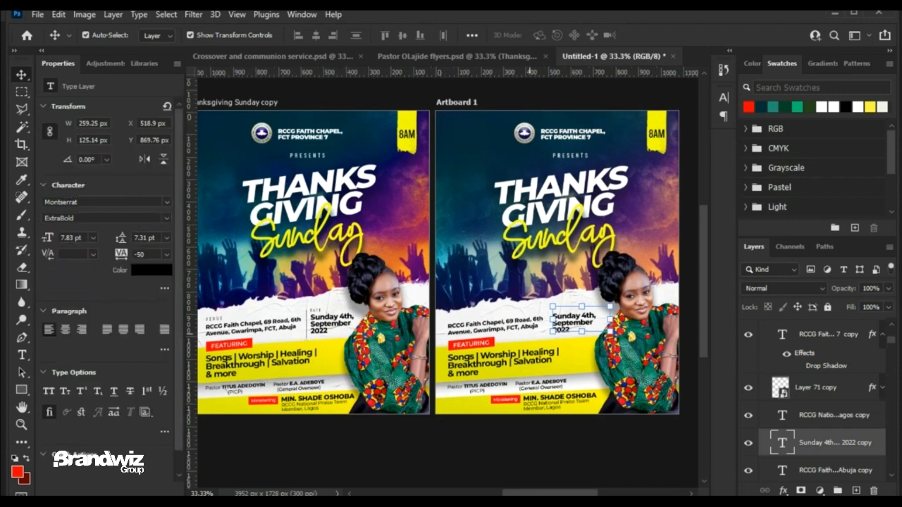
drag(579, 463, 507, 346)
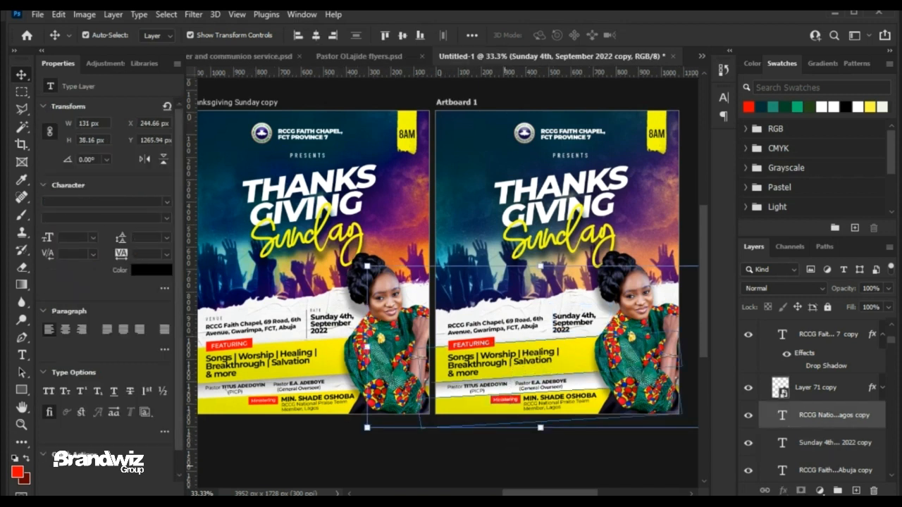
click(504, 465)
click(506, 324)
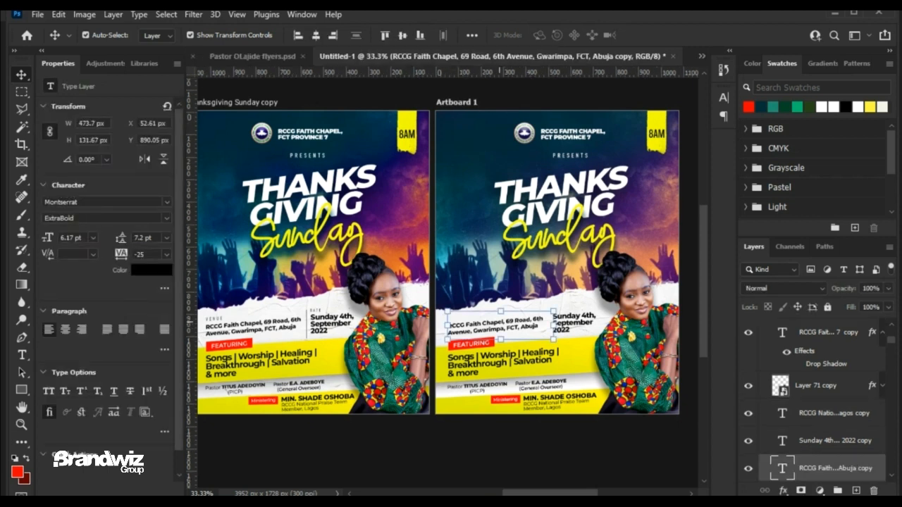
Try to skew the copied yellow bands, red labels and detail texts on Artboard 1 vertically by about -2.6°.
shift+click(582, 319)
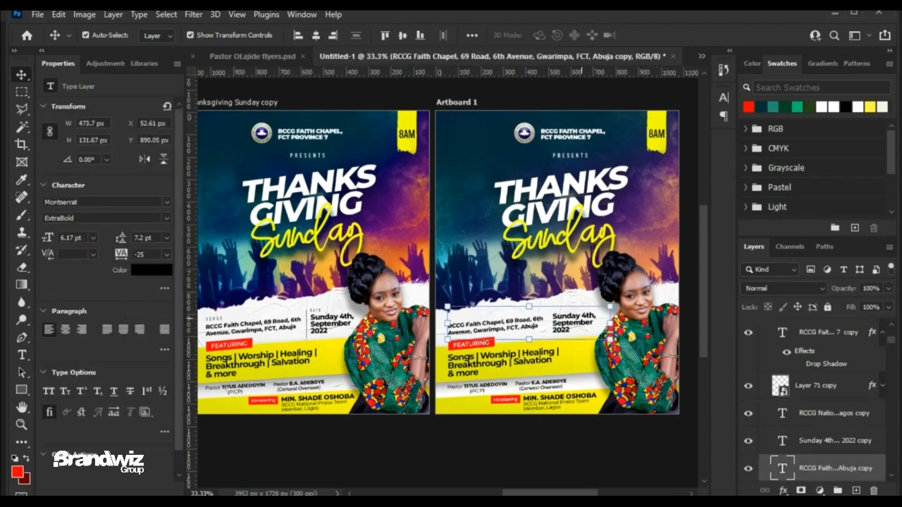
shift+click(442, 360)
shift+click(472, 363)
shift+click(504, 406)
shift+click(513, 399)
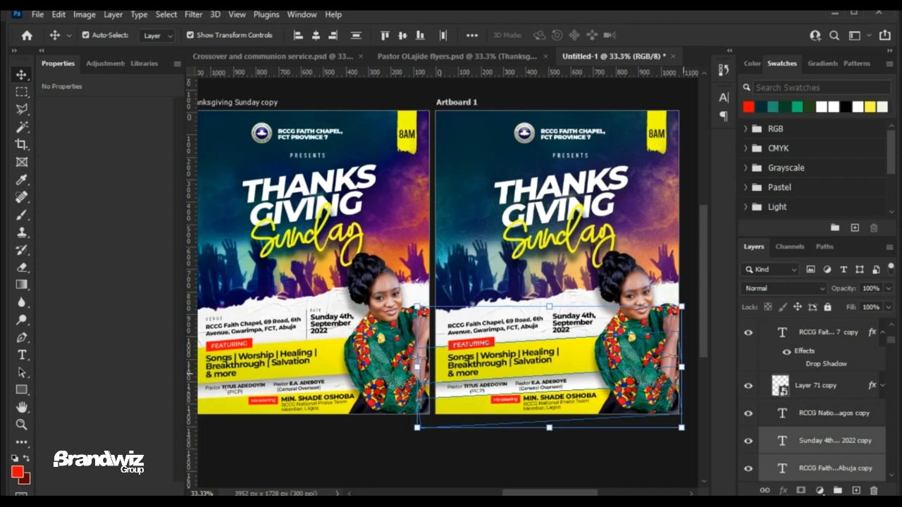
key(ctrl+t)
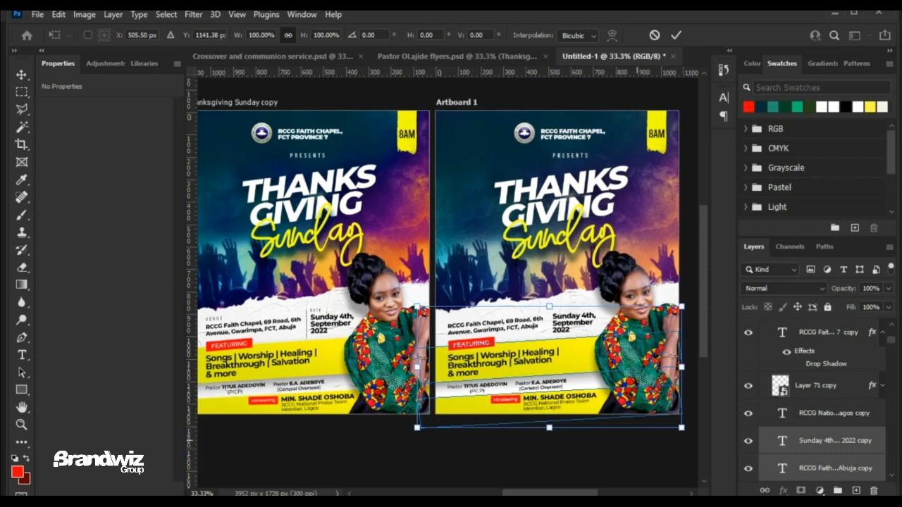
right_click(682, 365)
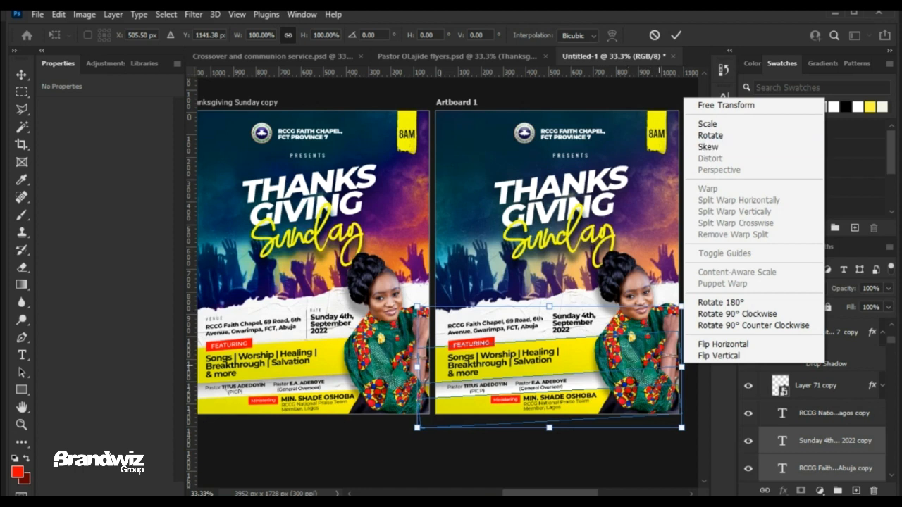
click(678, 277)
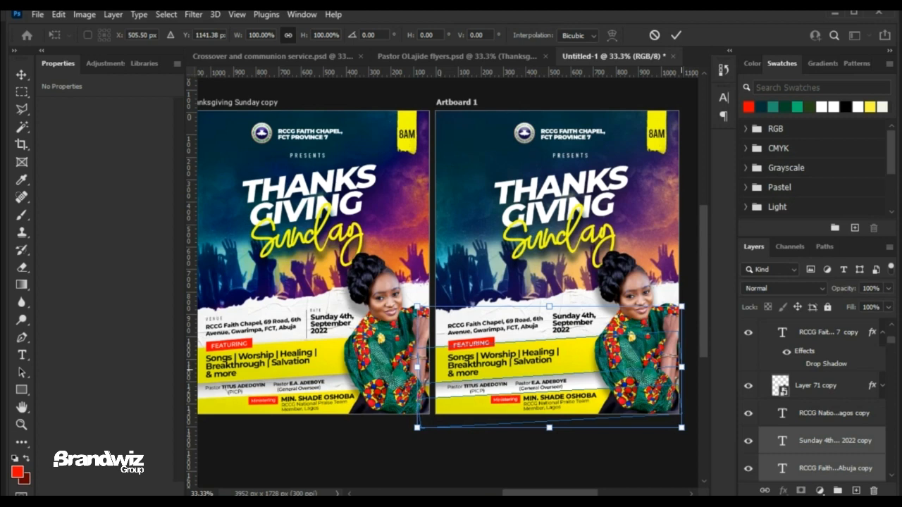
right_click(682, 103)
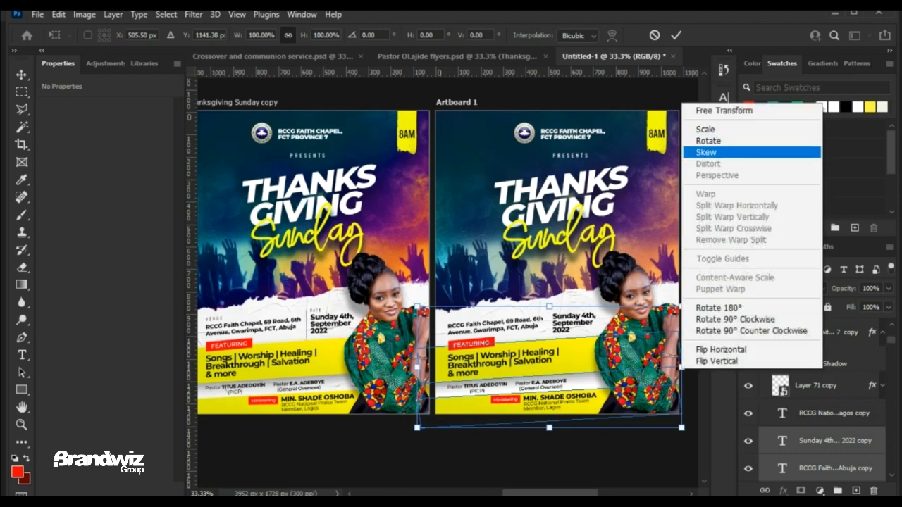
click(747, 152)
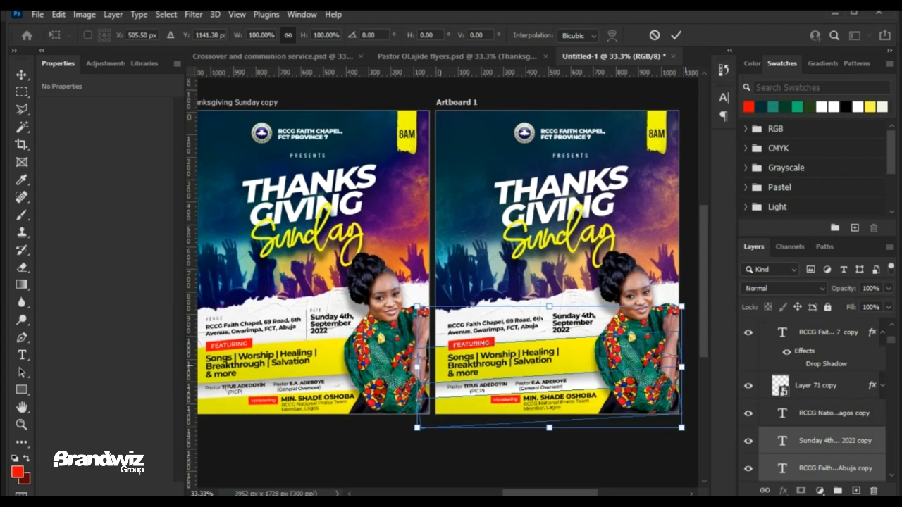
drag(682, 366, 682, 359)
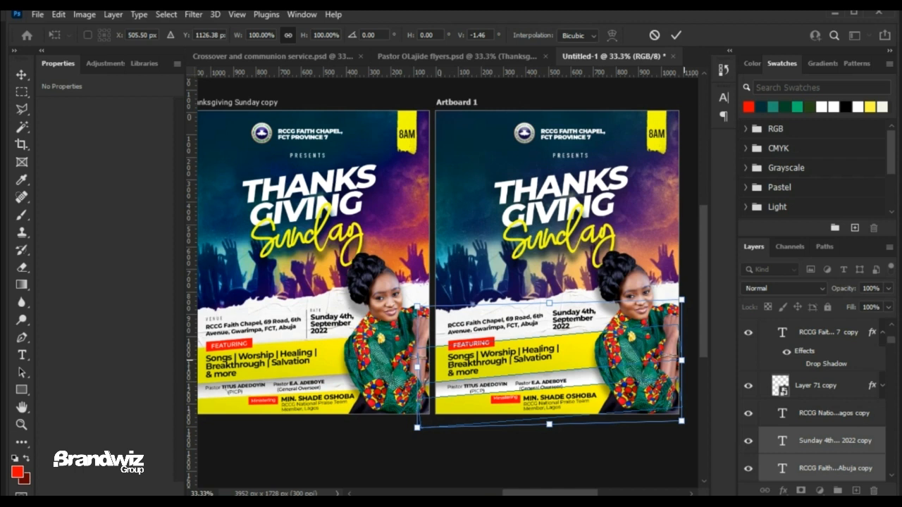
drag(682, 361, 682, 355)
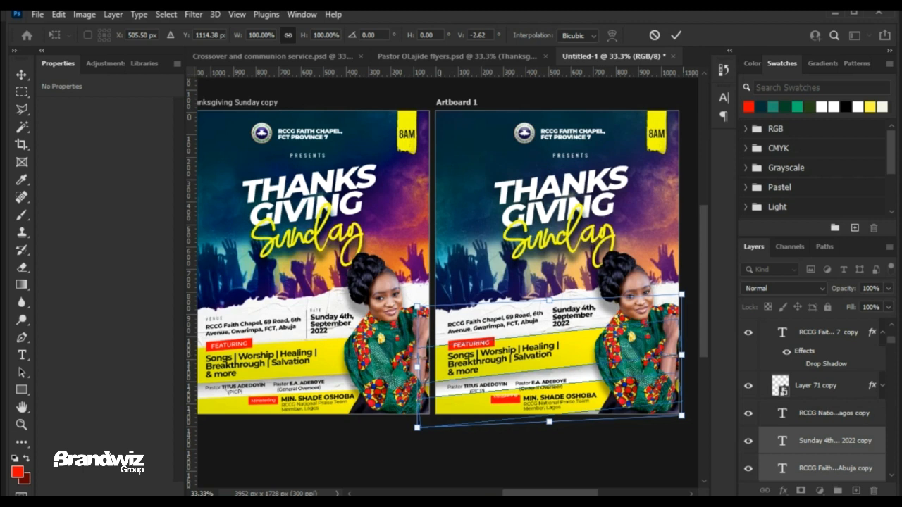
key(Return)
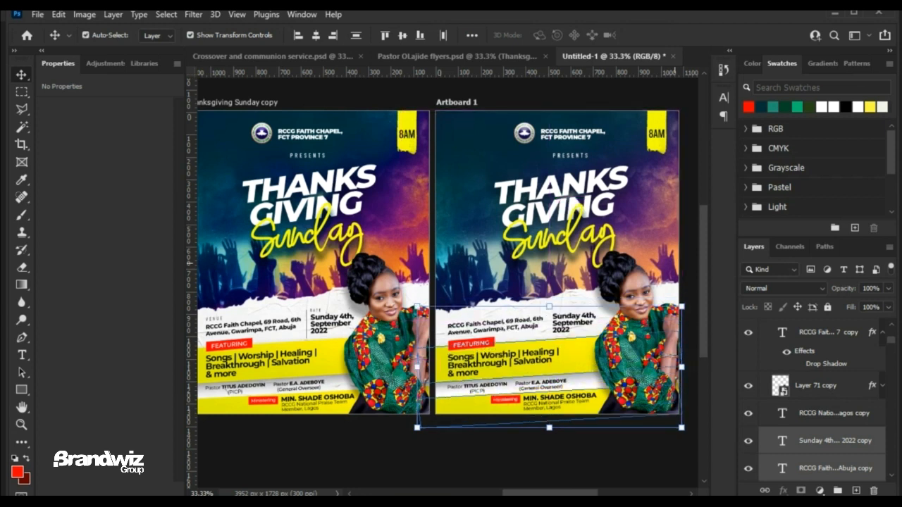
click(686, 205)
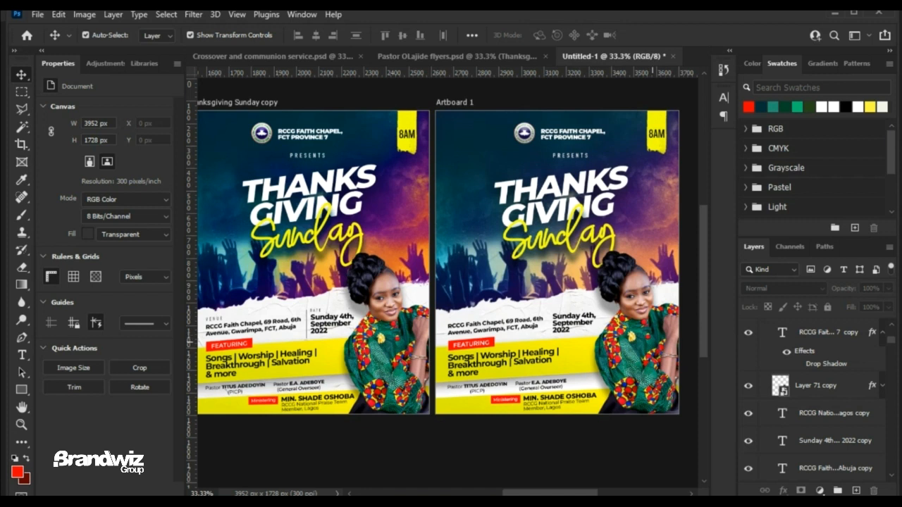
Duplicate the Vibrance 6 adjustment above Artboard 1's crowd background twice to intensify the colours.
click(636, 333)
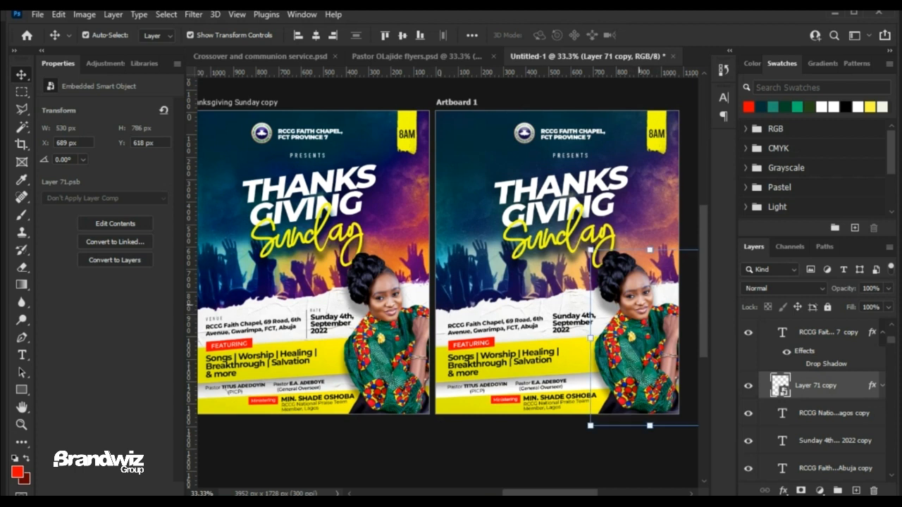
click(641, 204)
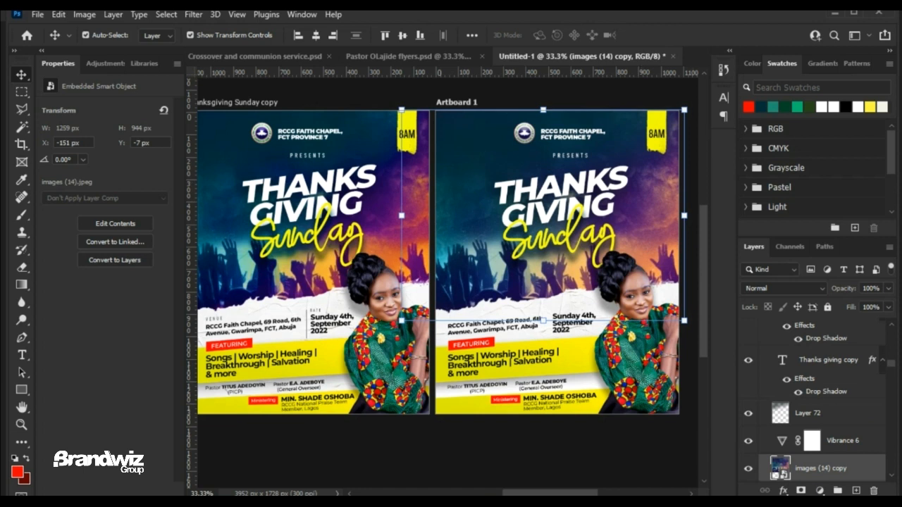
click(843, 441)
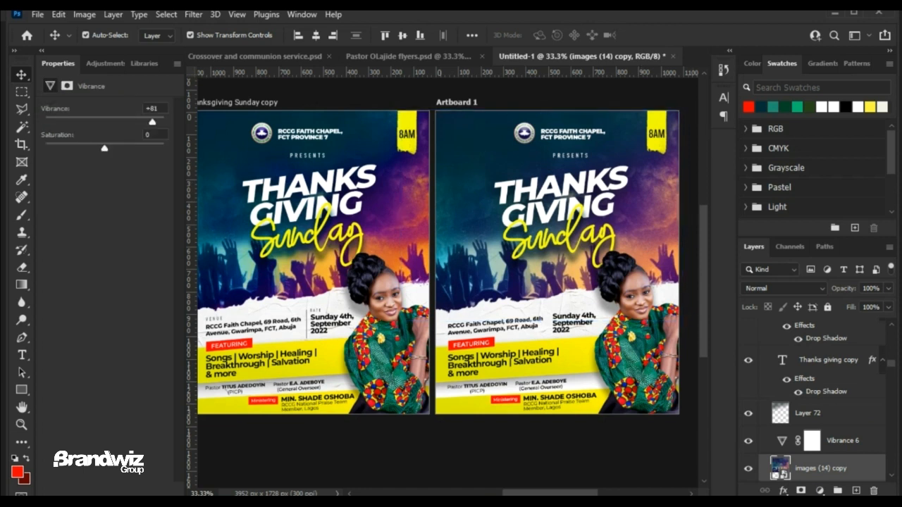
key(ctrl+j)
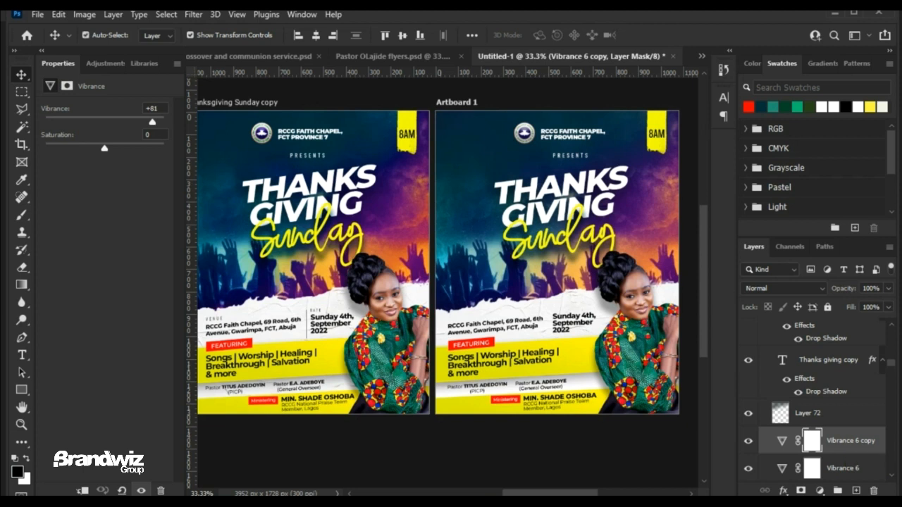
key(ctrl+j)
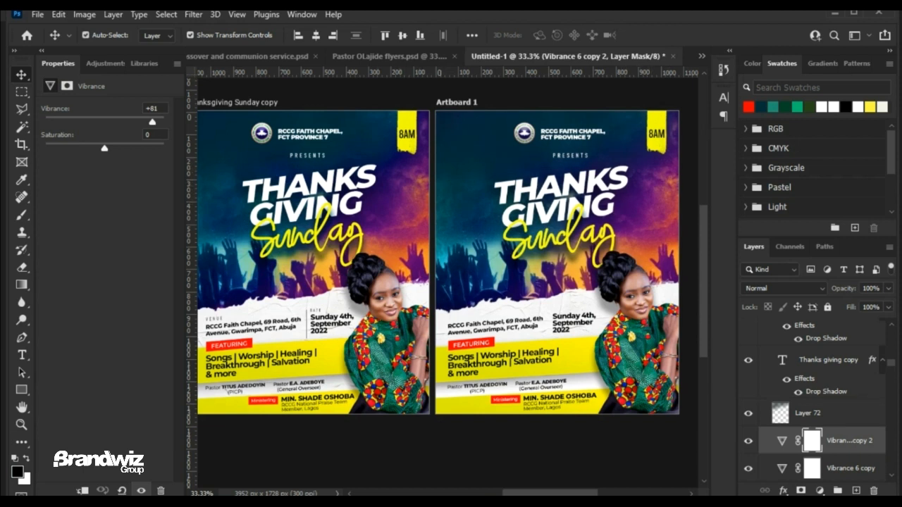
scroll(819, 400, down, 2)
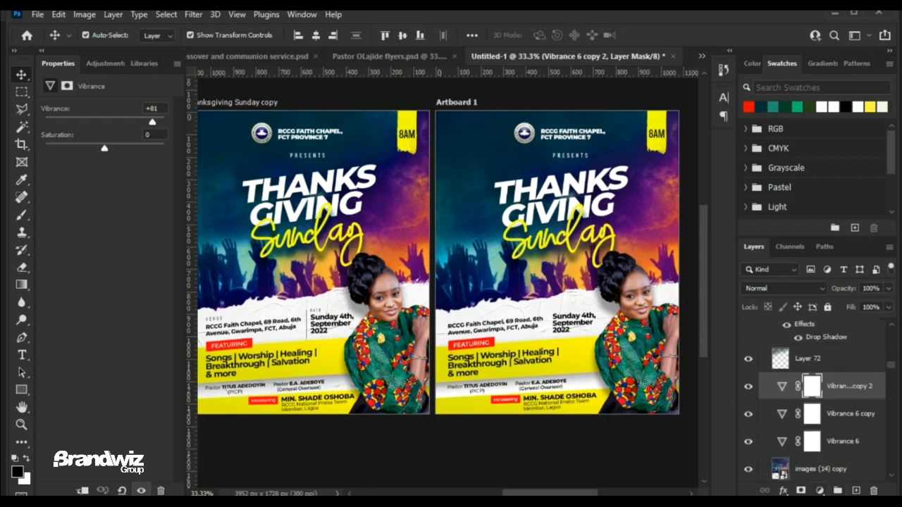
click(819, 490)
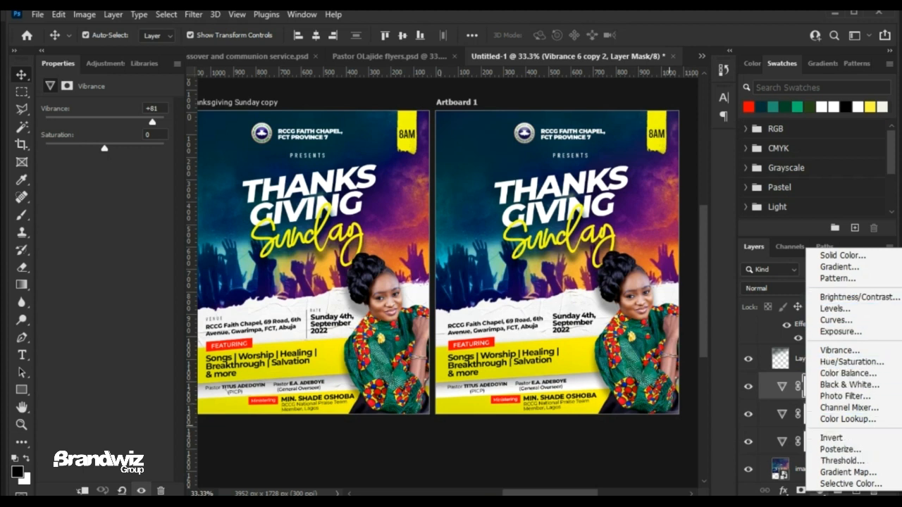
click(661, 439)
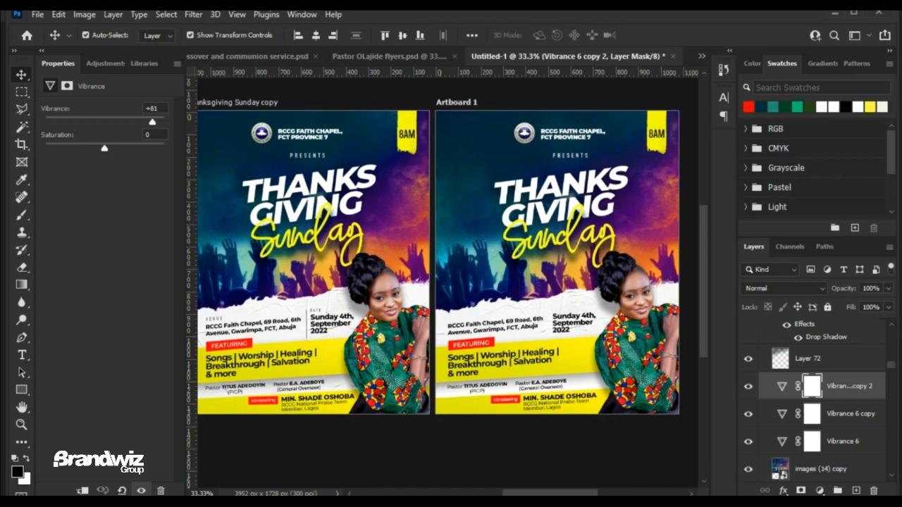
click(639, 308)
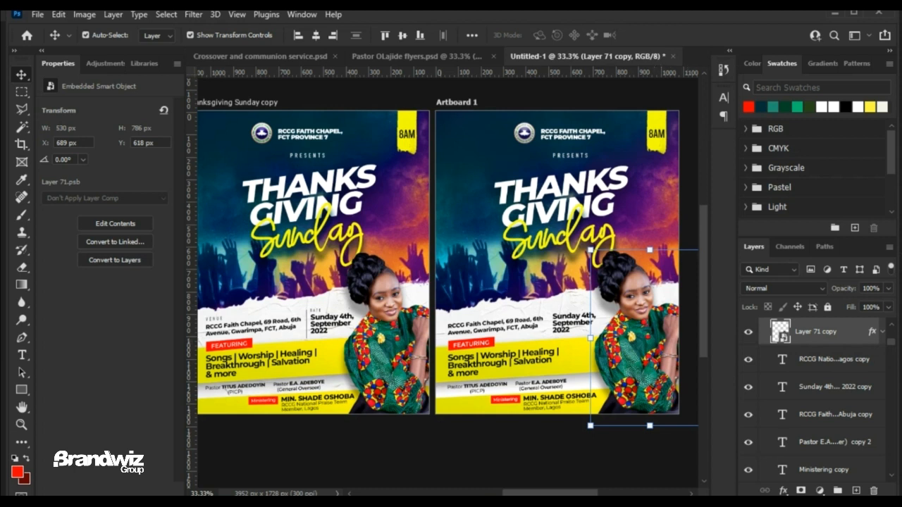
scroll(818, 401, down, 8)
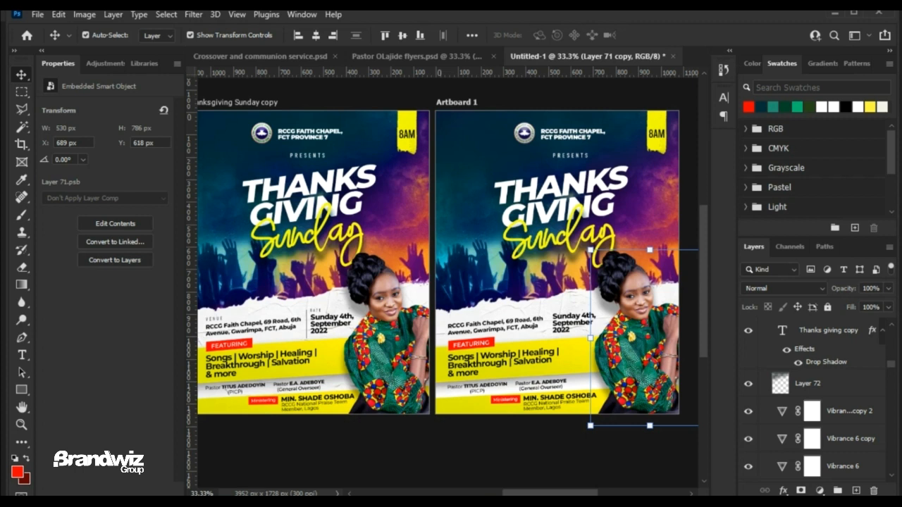
click(453, 462)
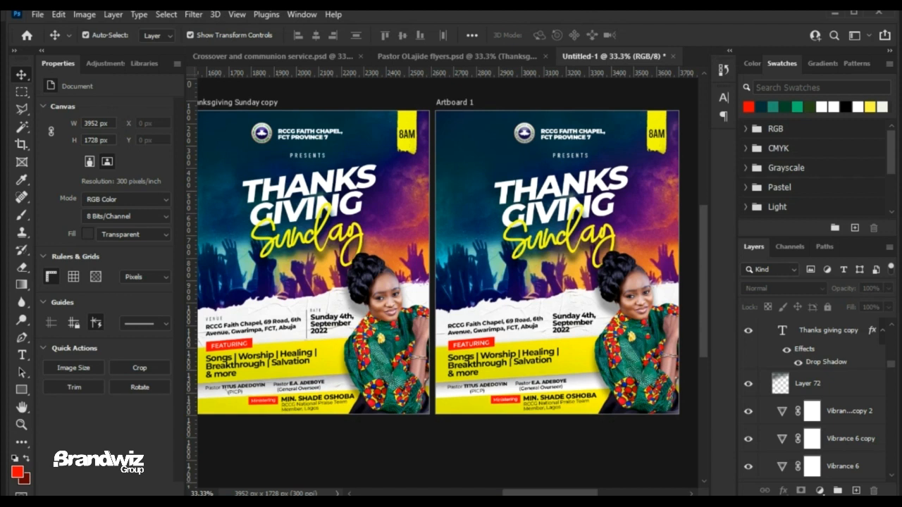
scroll(447, 283, up, 1)
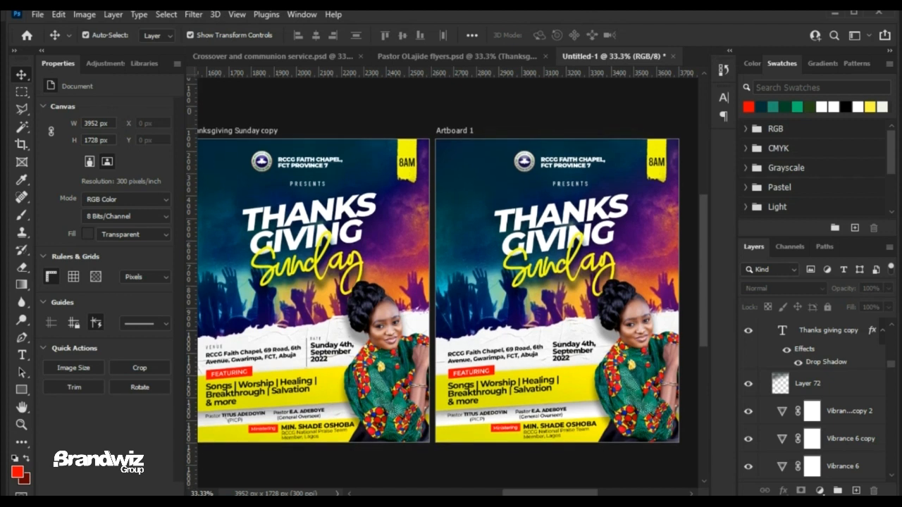